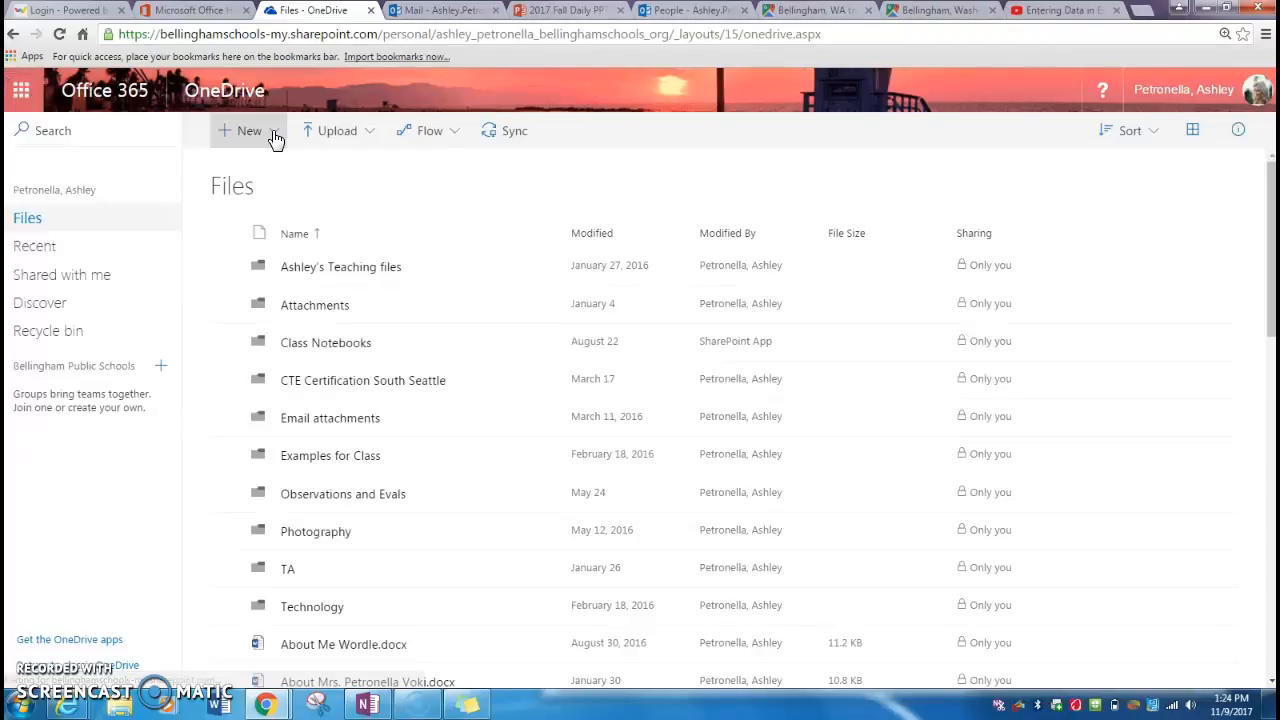
- Create a new Excel workbook from the file list and rename it Virtual Road Trip
click(275, 135)
click(322, 209)
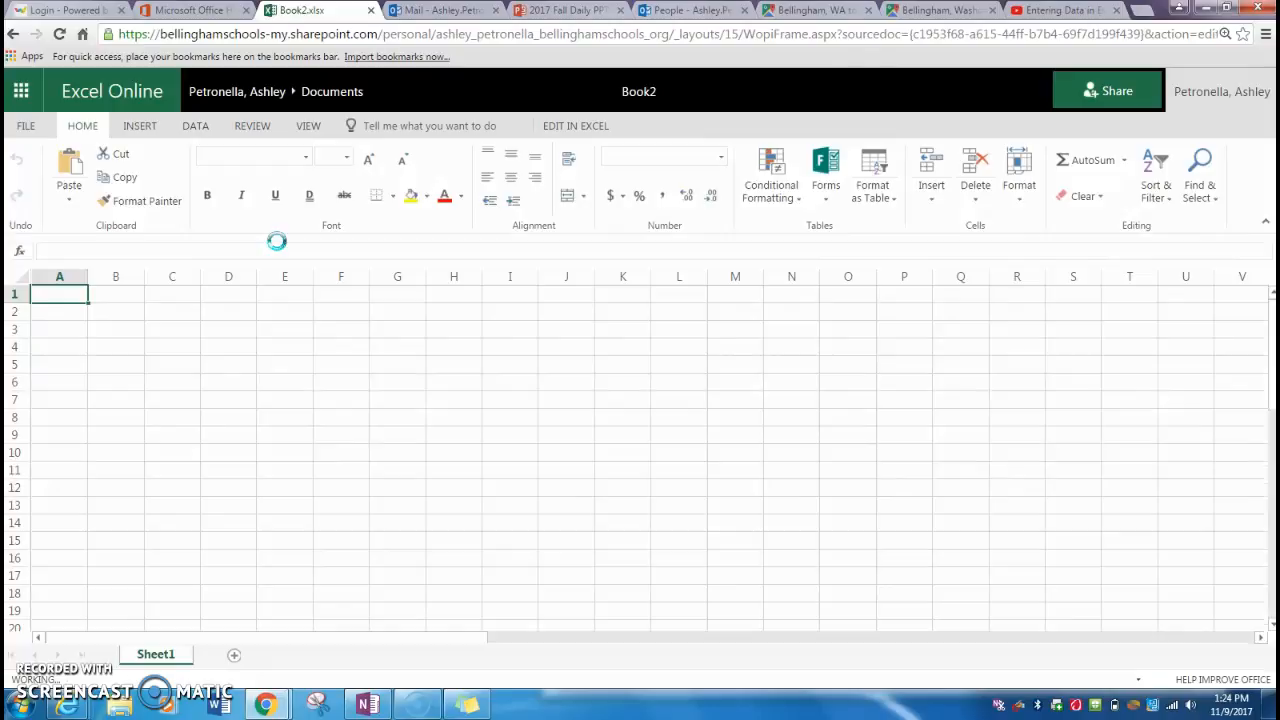
click(636, 100)
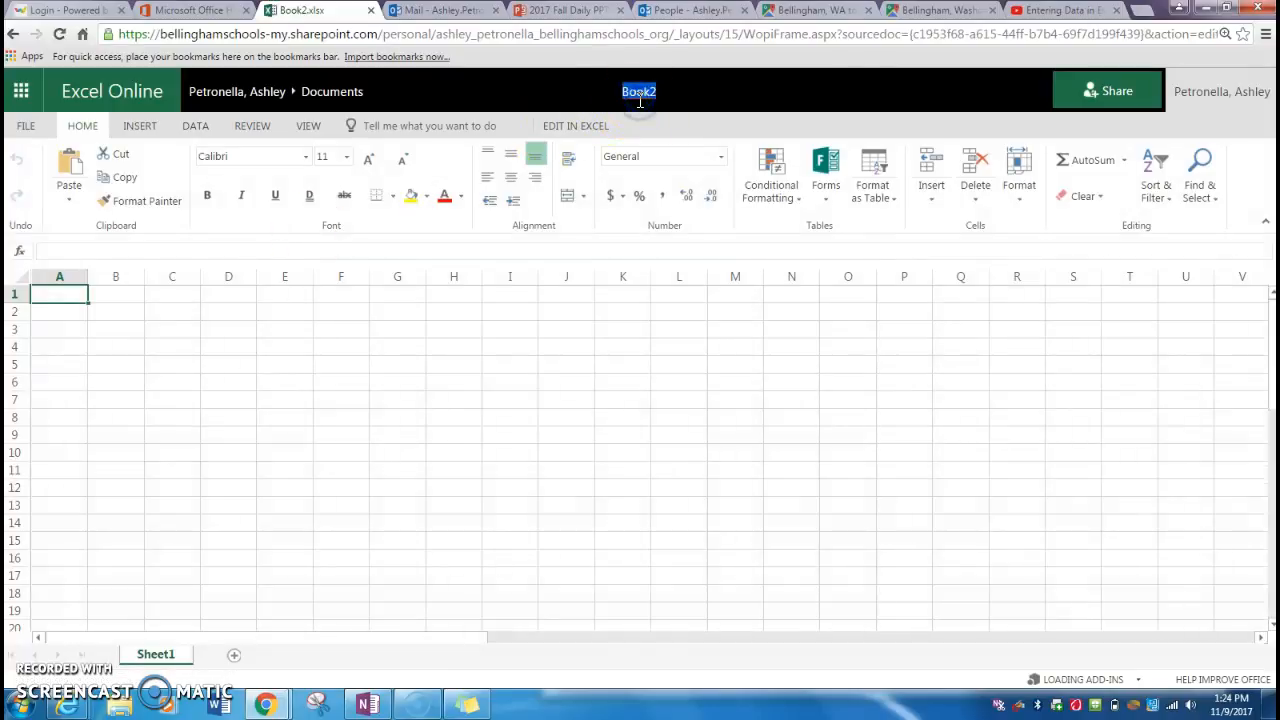
text(Va)
text(rtual Road)
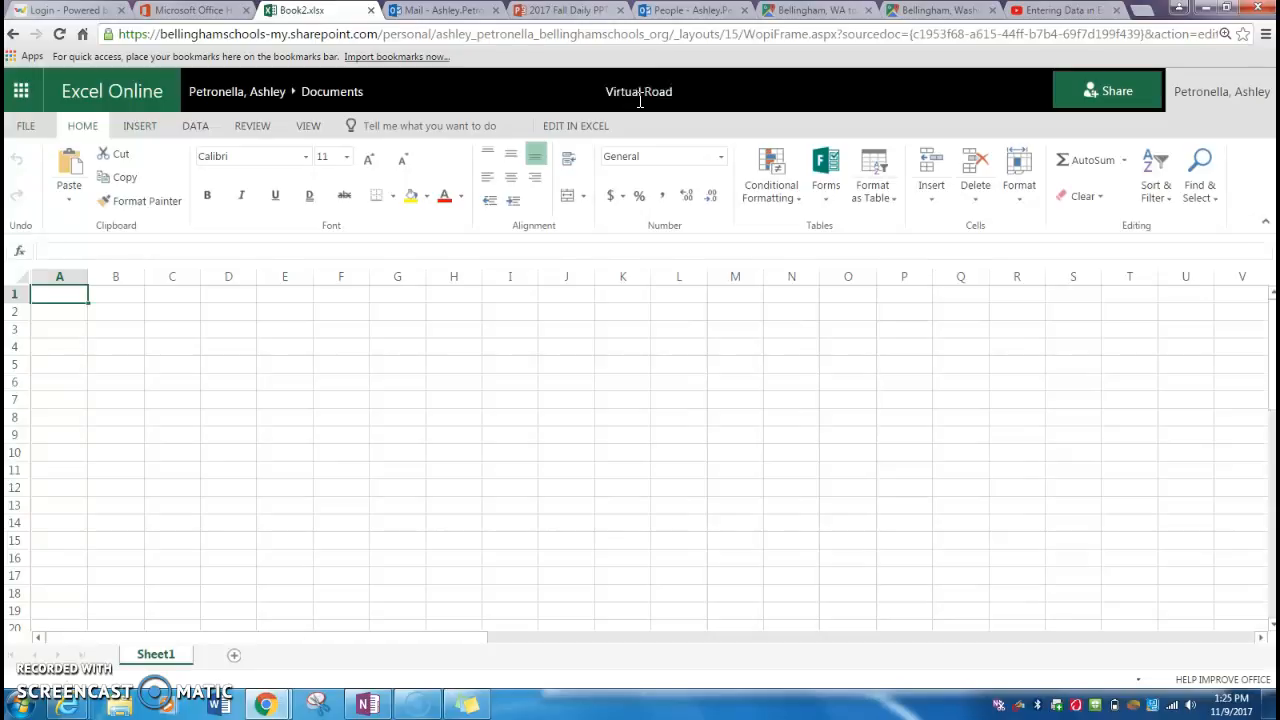
text( Trip)
key(Return)
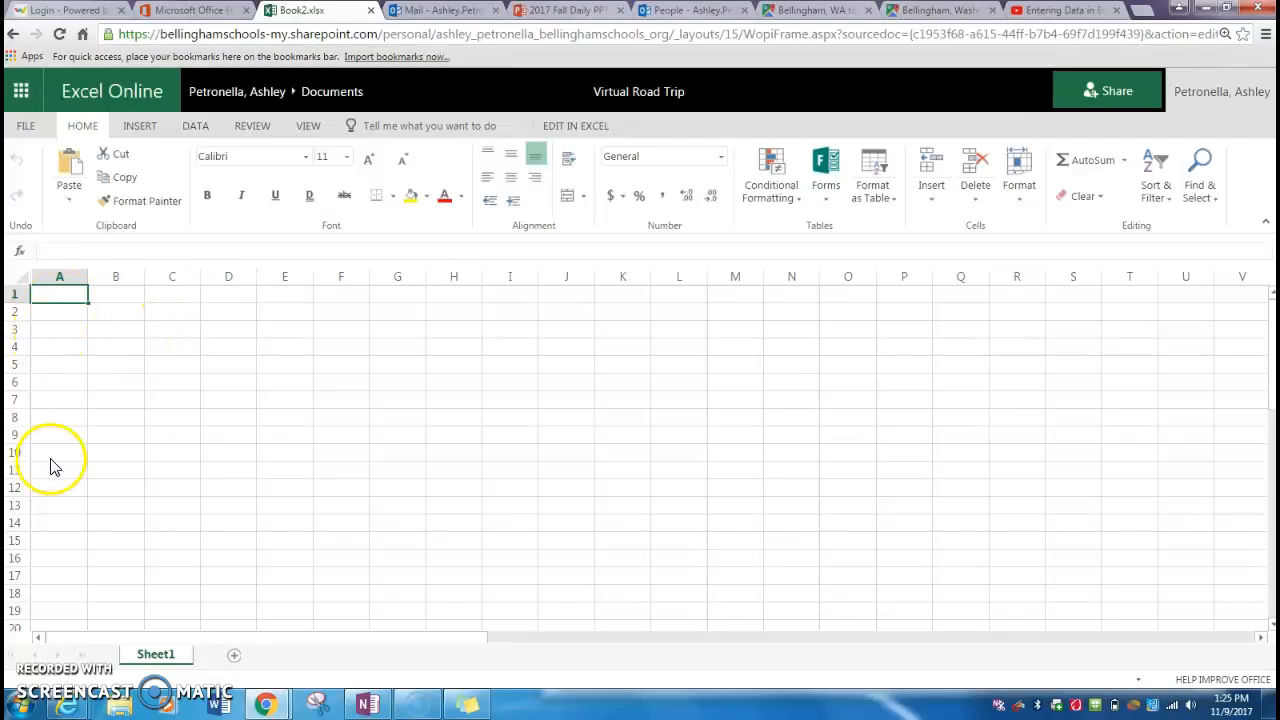
- Enter the row labels Day 1 through Day 4 in cells A2 to A5
click(53, 314)
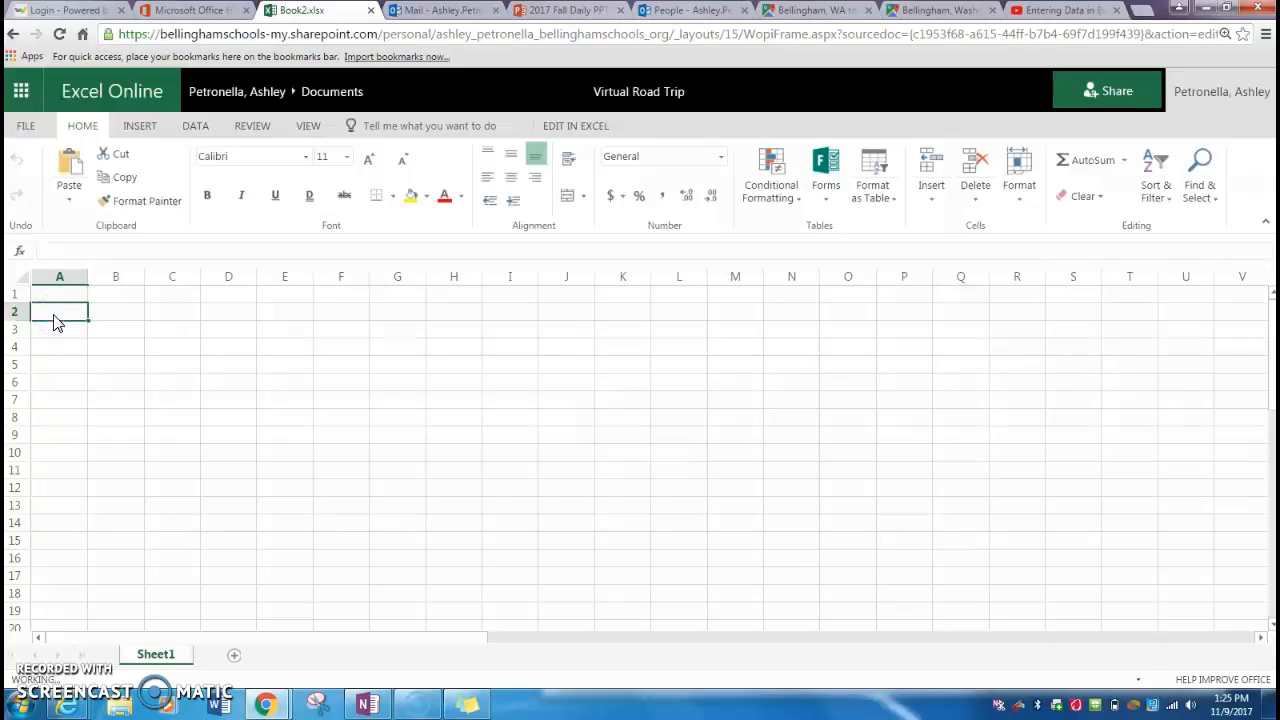
text(Day 1)
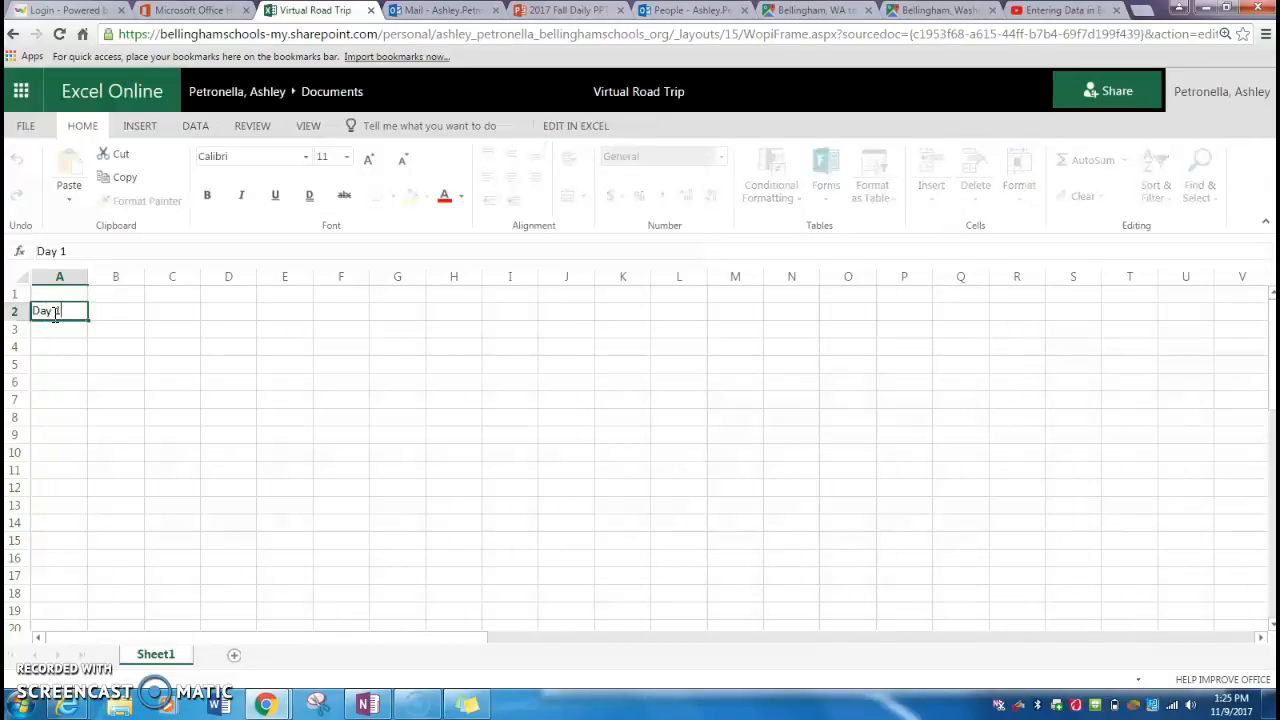
key(Return)
text(Day 2)
key(Return)
text(Day)
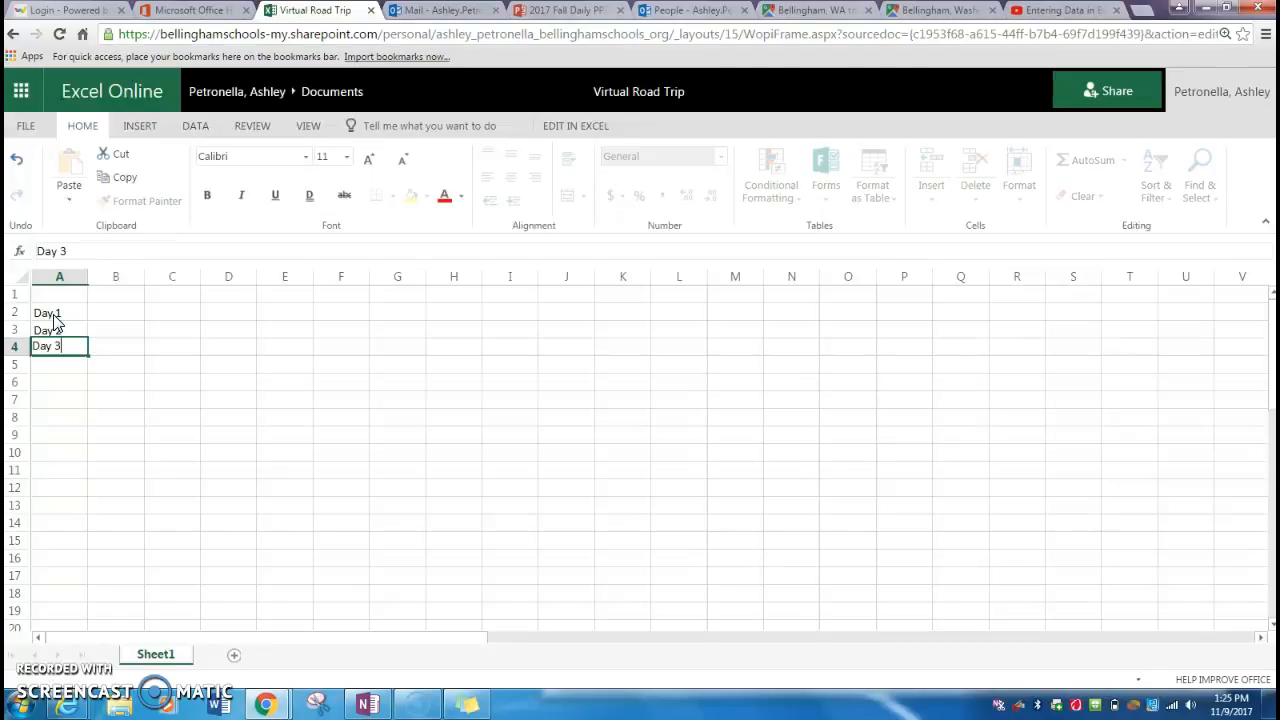
key(Return)
text(Day 4)
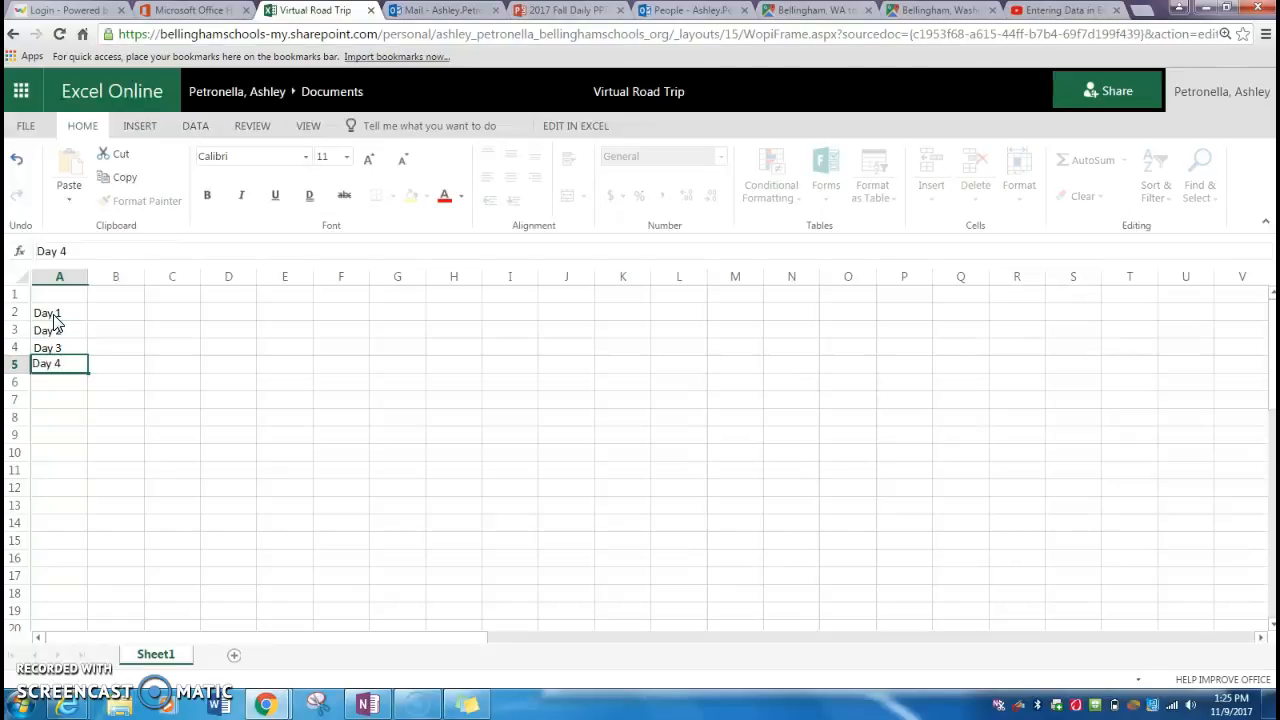
key(ctrl+Return)
- Continue the row labels with Day 5 through Day 8 in cells A6 to A9
click(51, 382)
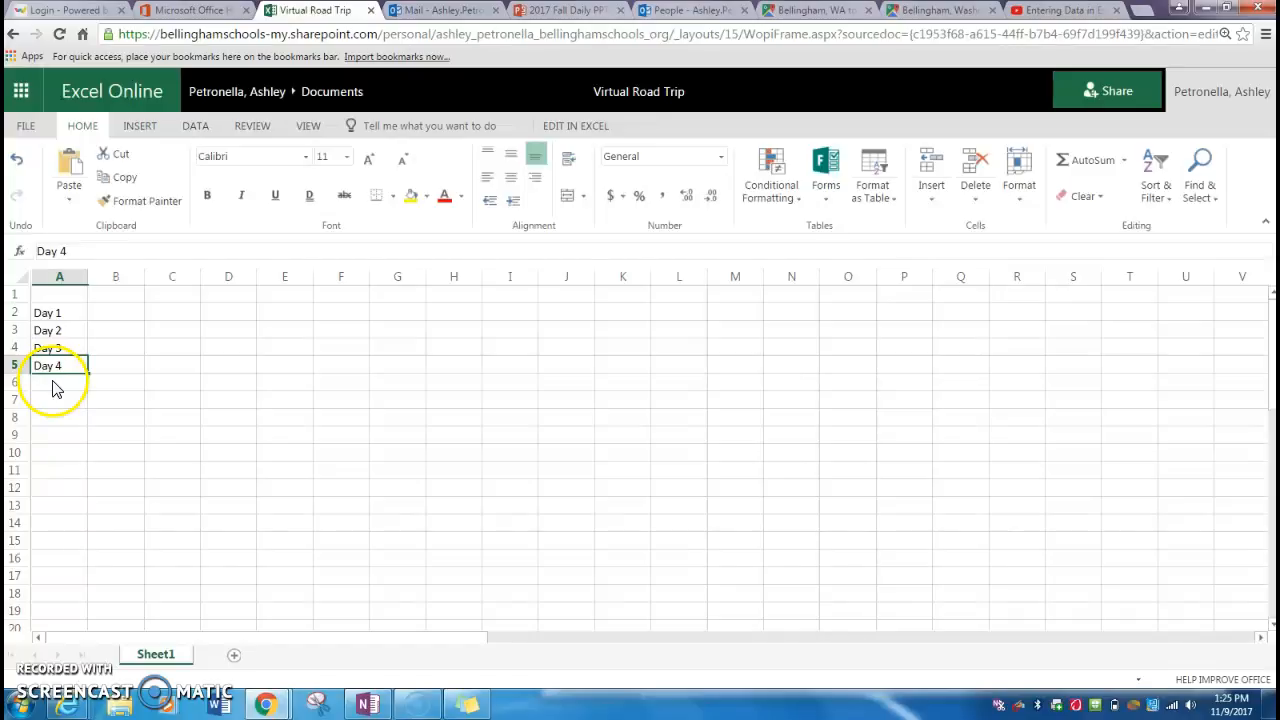
text(Day)
key(Return)
text(Day 6)
key(Return)
text(Day 7)
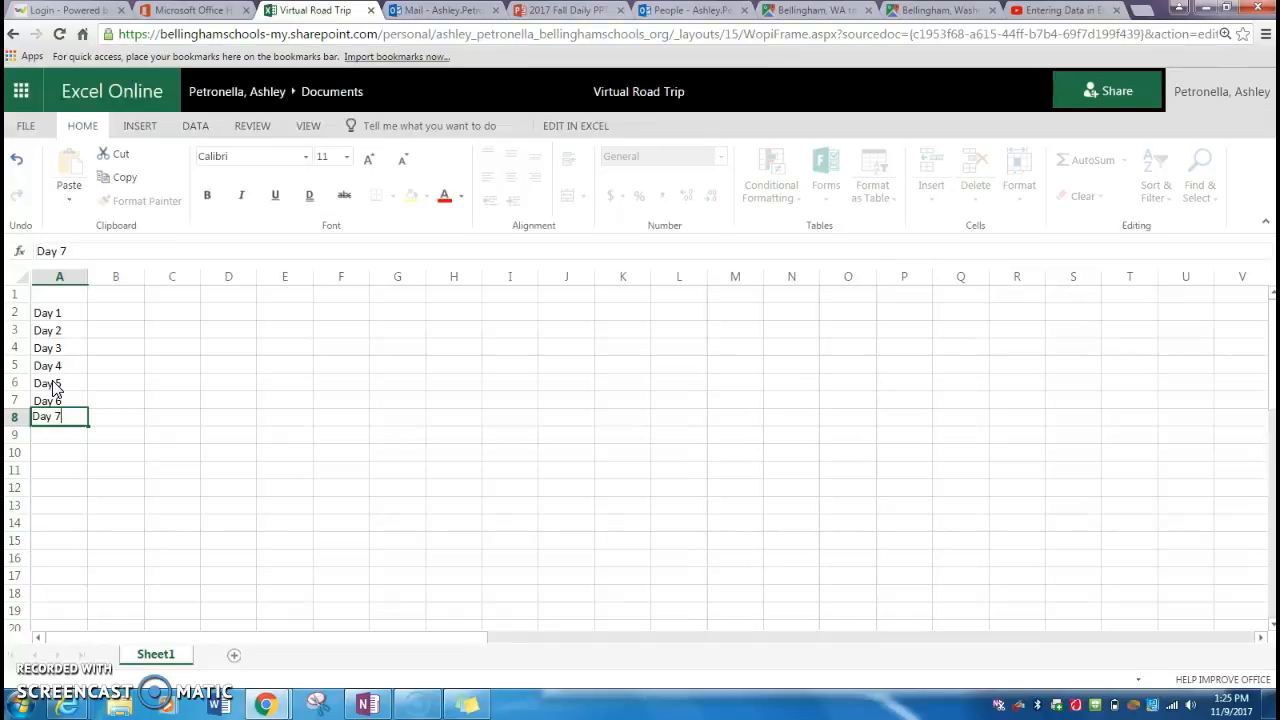
key(Return)
text(Day 8)
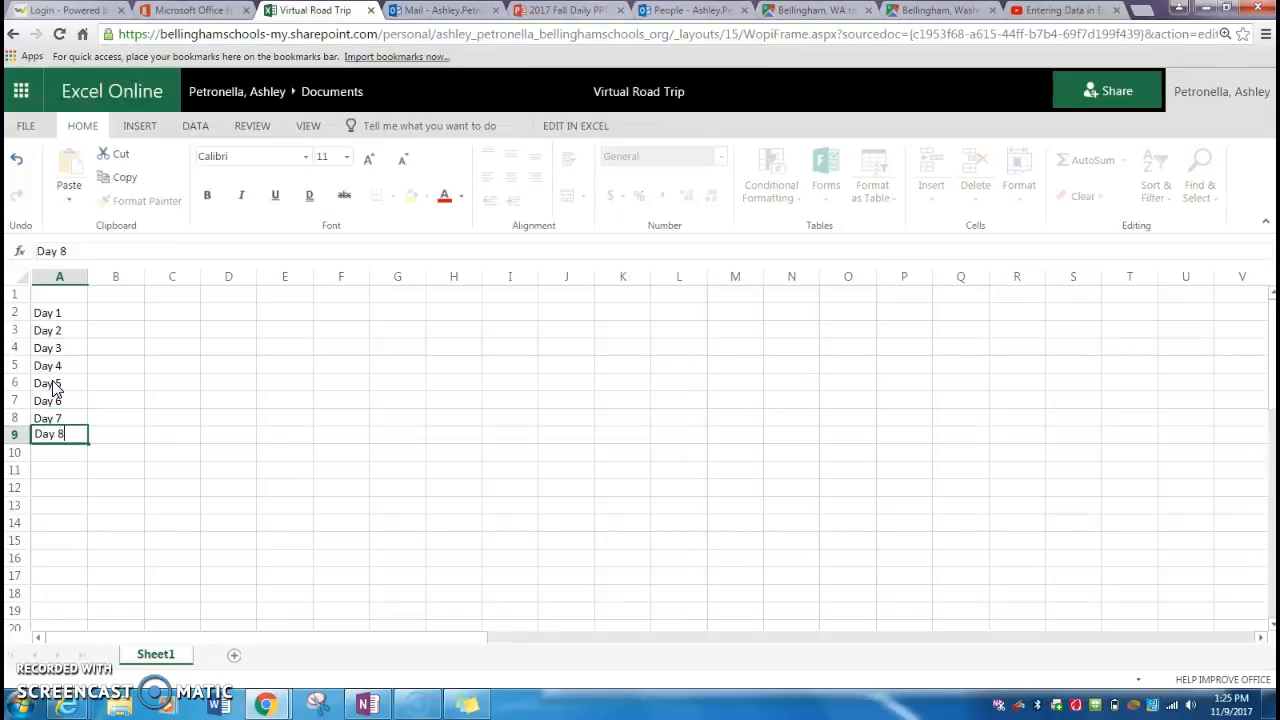
- Enter the header Start Destination in cell B1 and widen column B to fit the text
click(118, 306)
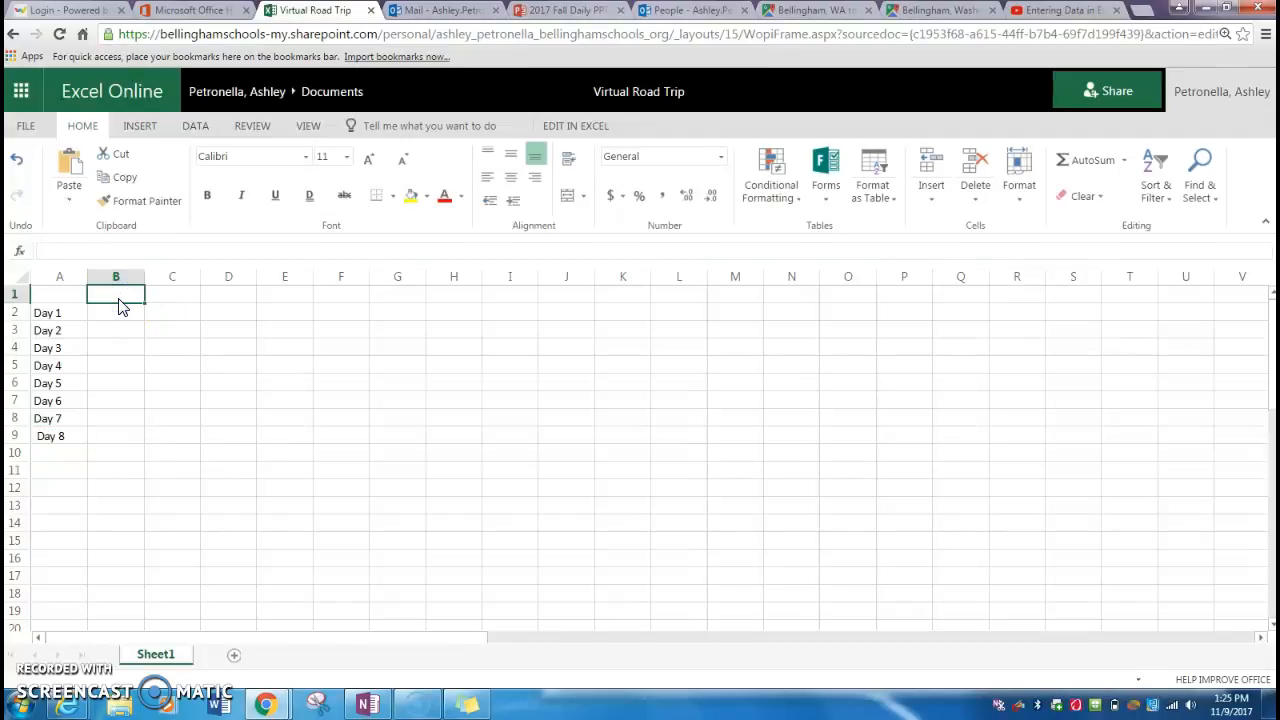
text(Start Destination)
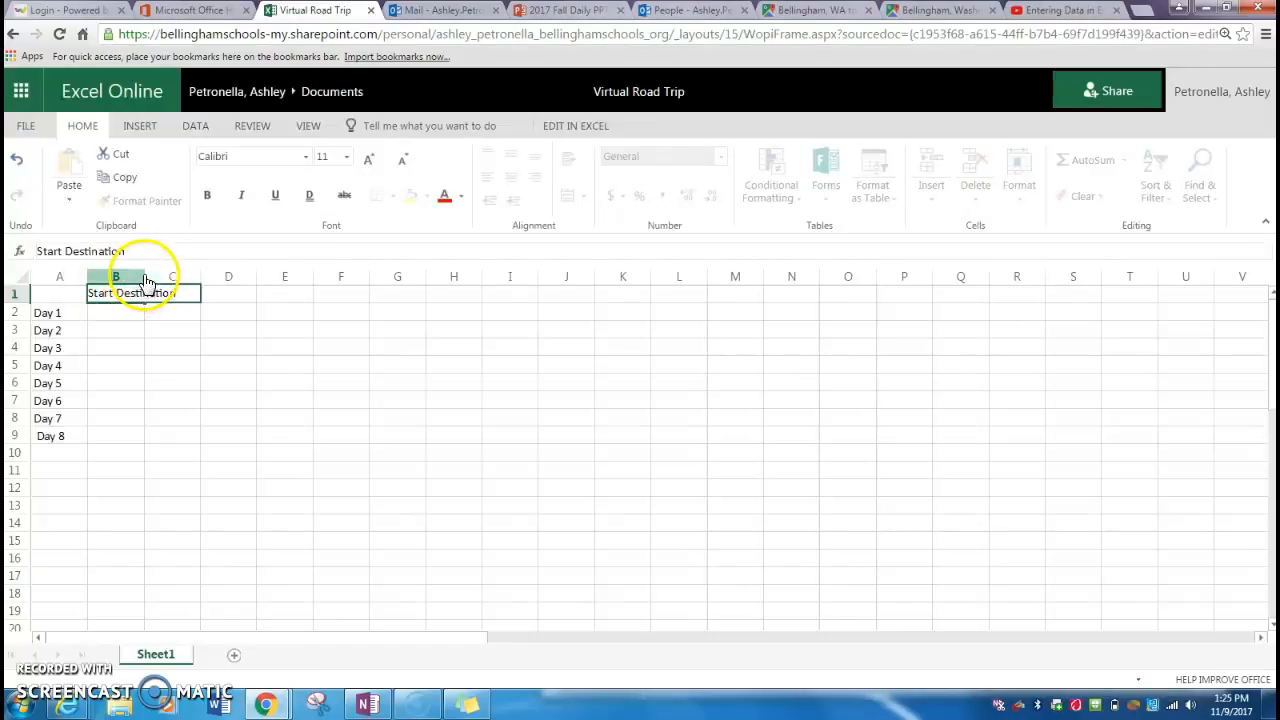
drag(137, 276, 162, 281)
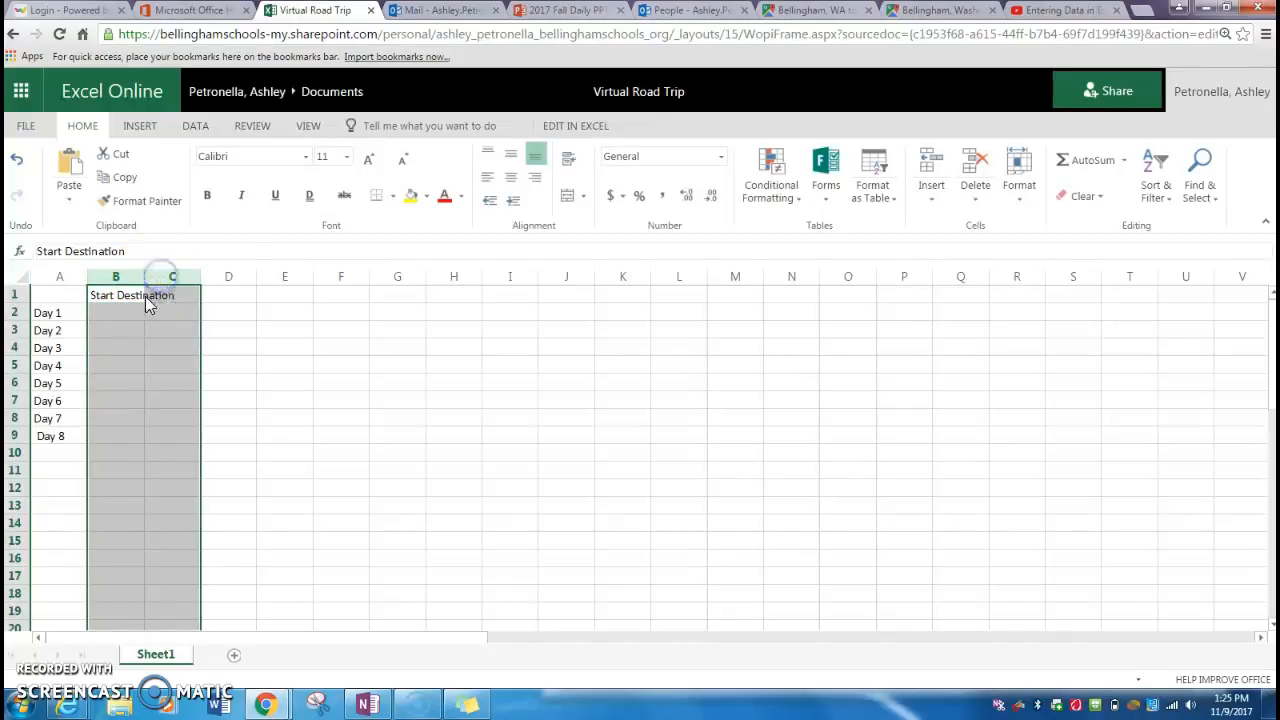
click(145, 296)
drag(144, 275, 178, 276)
- Enter the header End Destination in cell C1 and widen column C to fit it
click(203, 299)
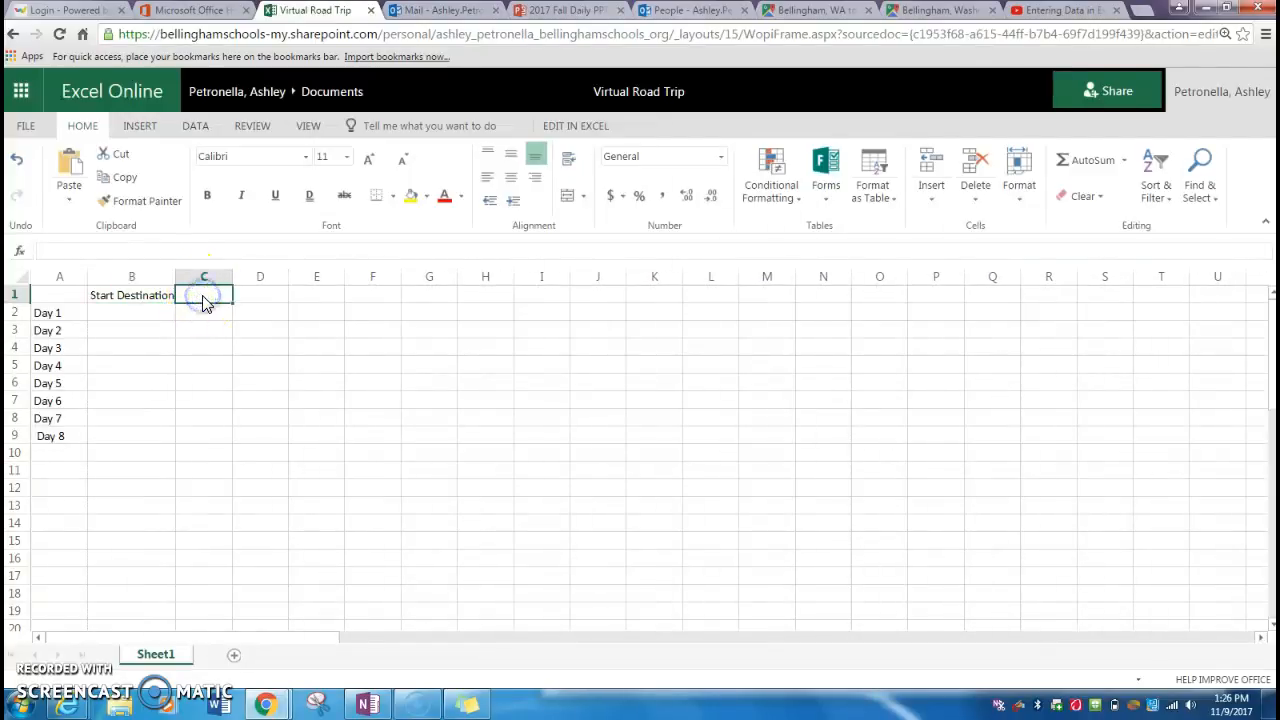
text(End Destin)
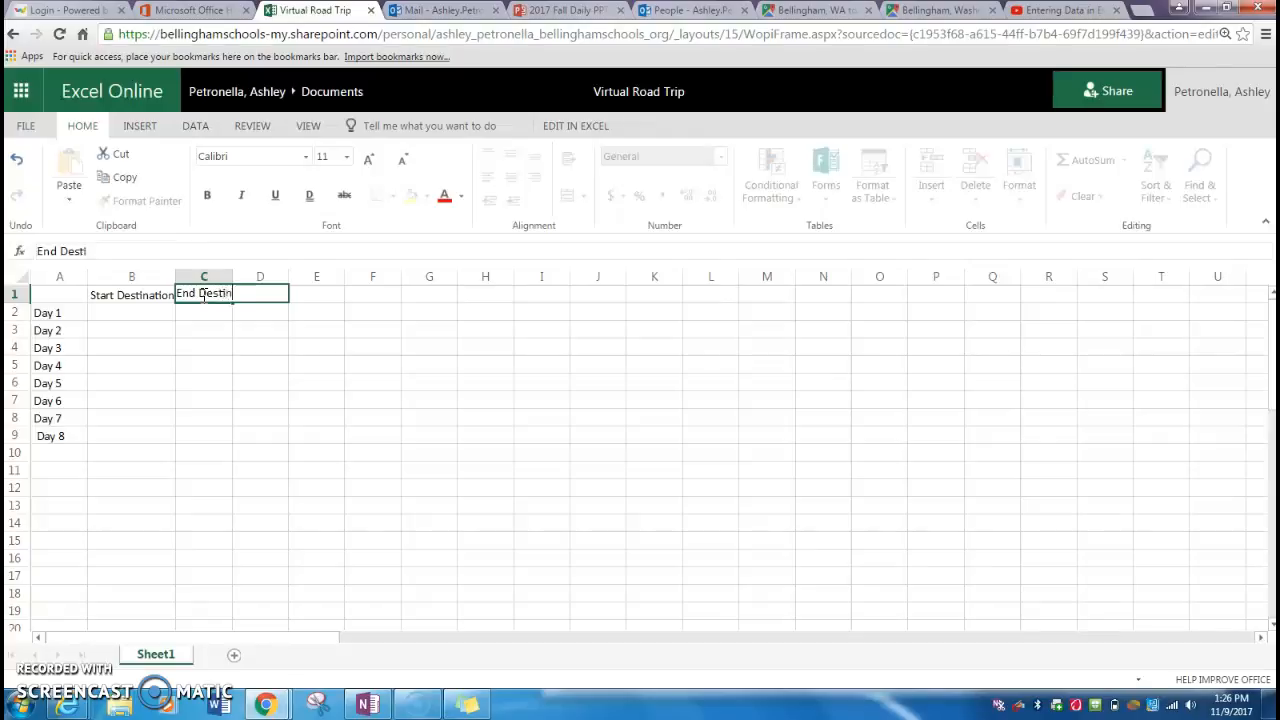
text(ation)
click(203, 331)
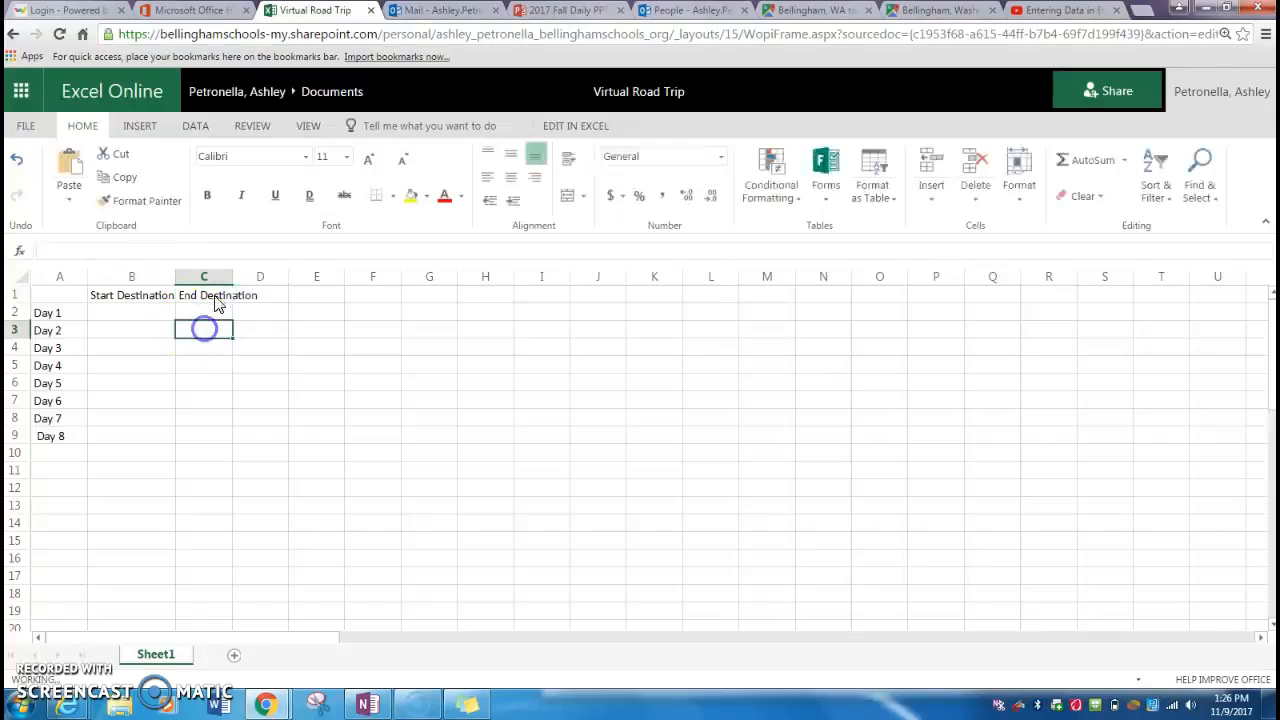
drag(232, 277, 269, 277)
- Add the header Miles Driven in cell D1 and widen column D to fit the text
click(277, 294)
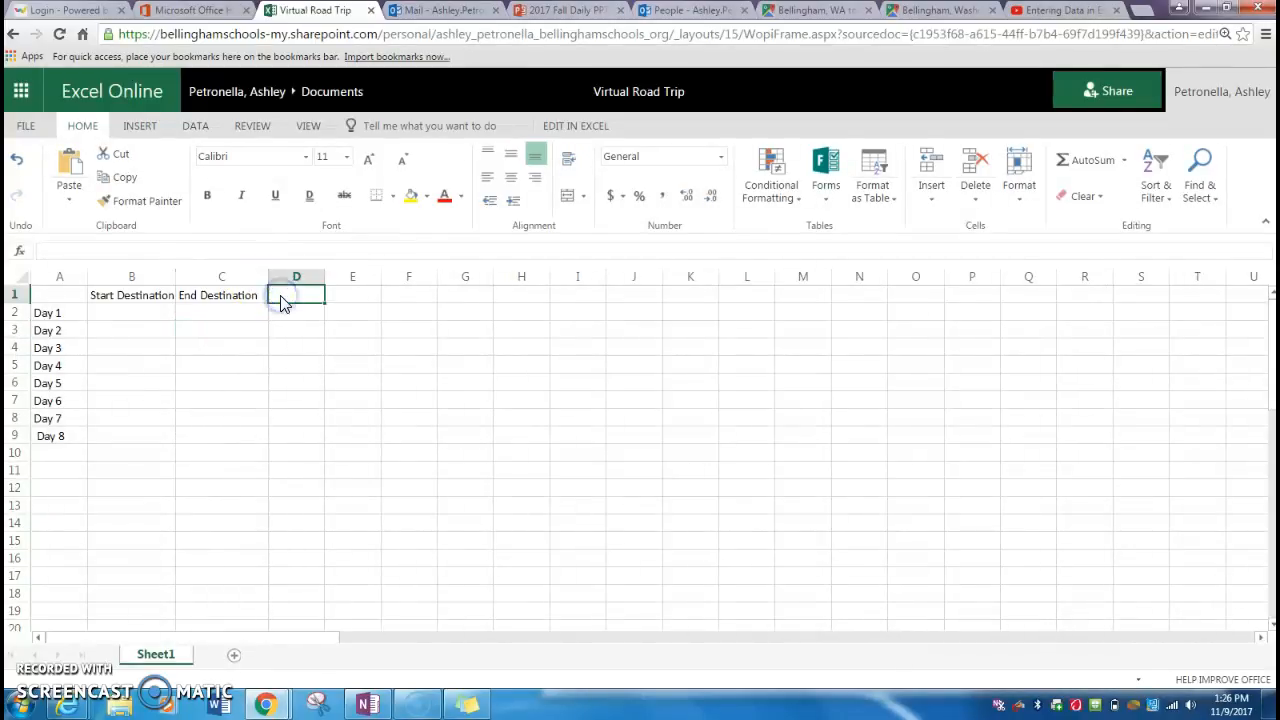
text(Miles)
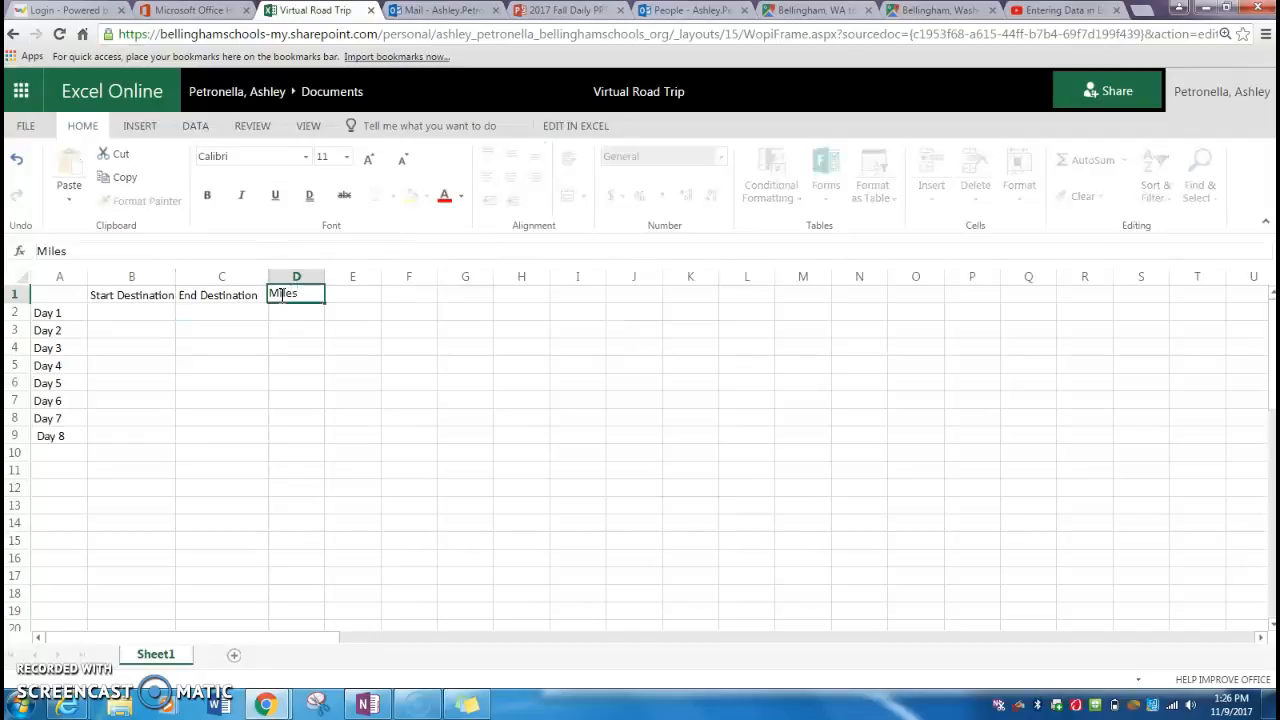
text( Drive)
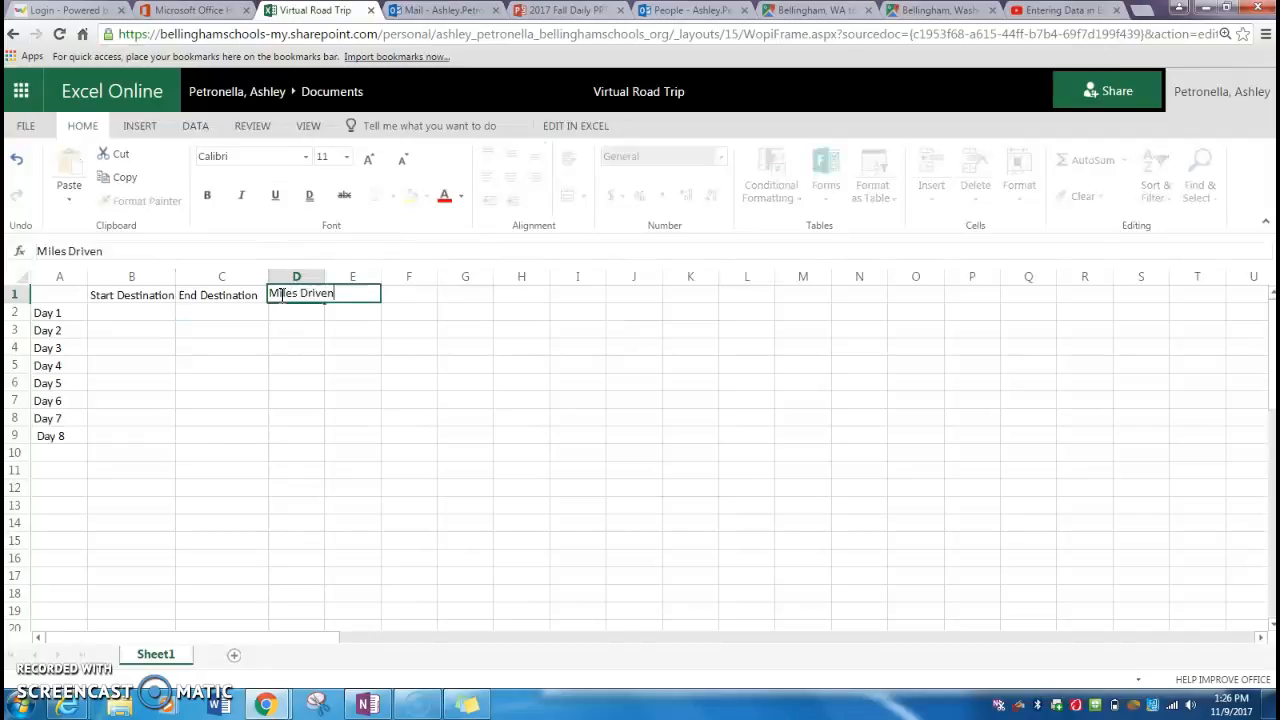
text(n)
click(372, 349)
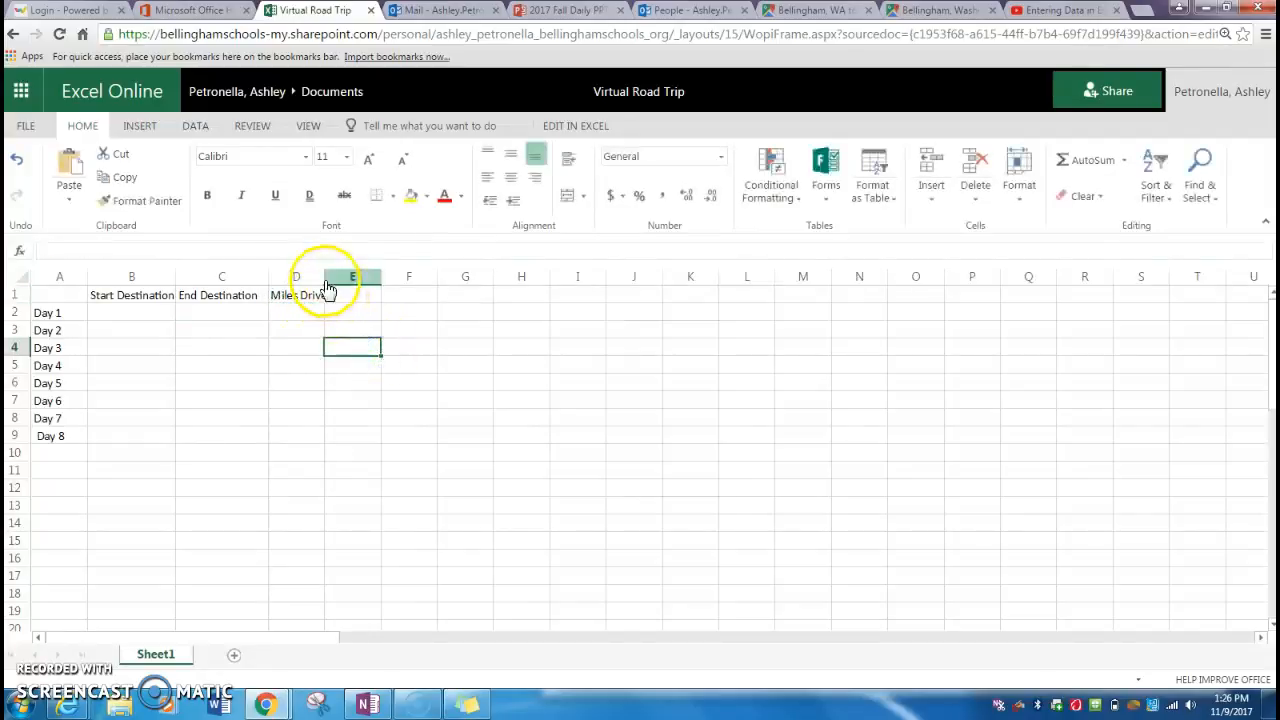
drag(324, 277, 339, 277)
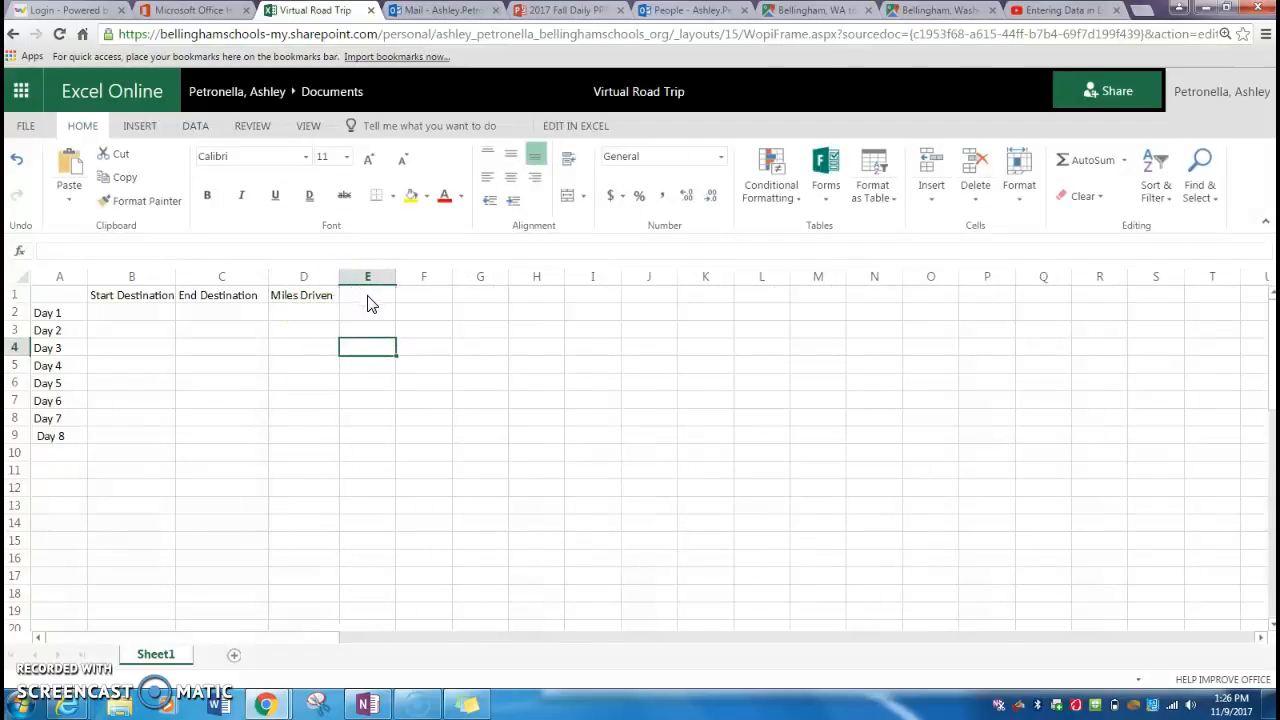
- Add the header Time Driven (hours) in cell E1 and widen column E to fit the text
click(367, 299)
text(Time Drive)
click(405, 345)
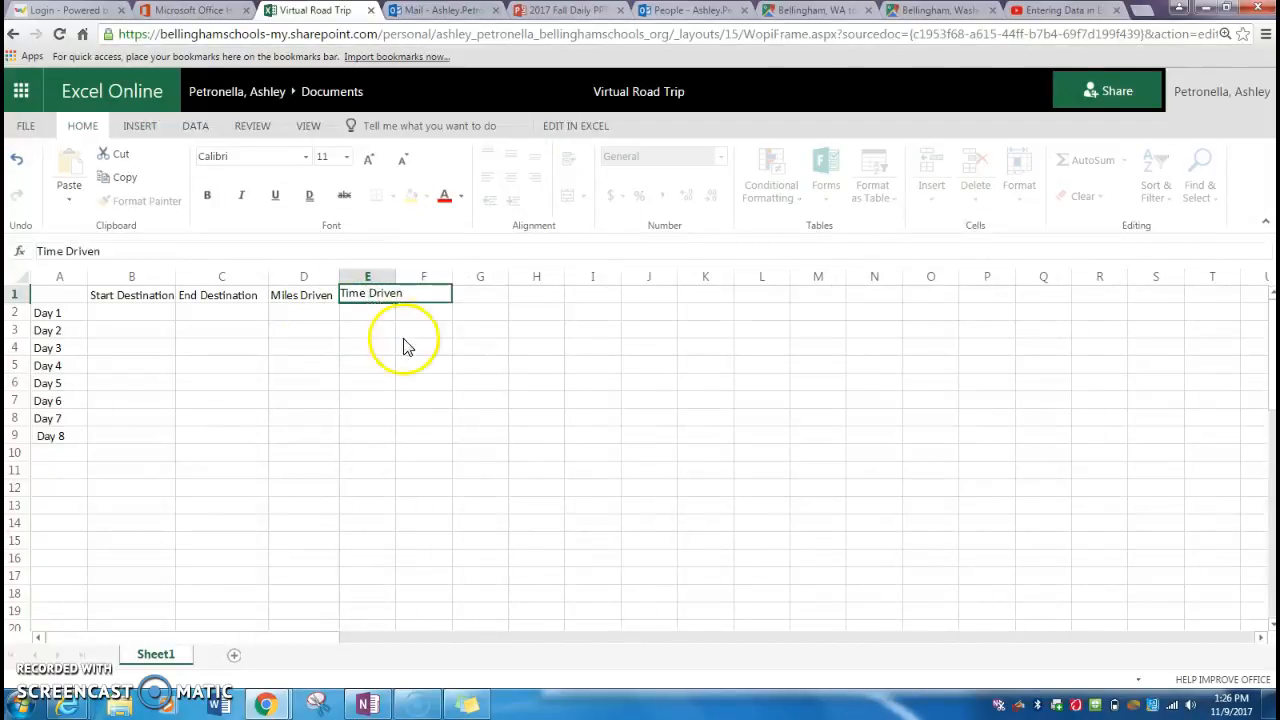
text(n (hours)
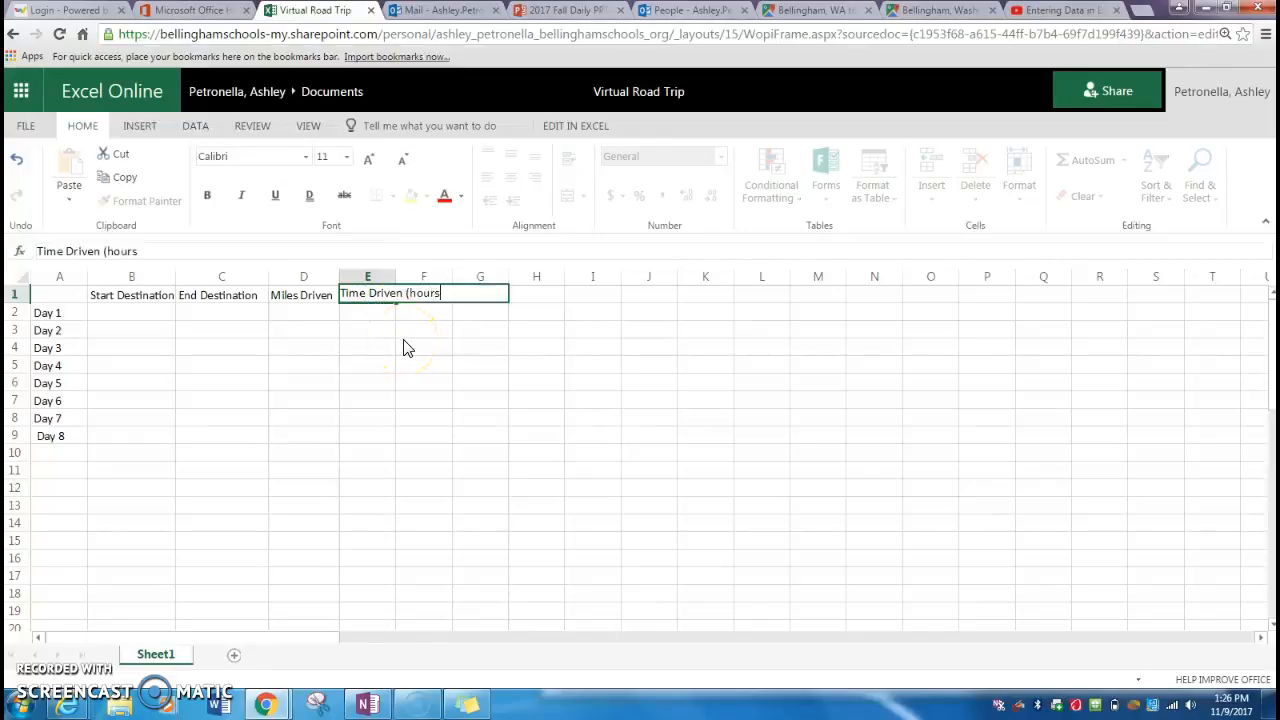
text())
click(403, 345)
drag(395, 277, 445, 279)
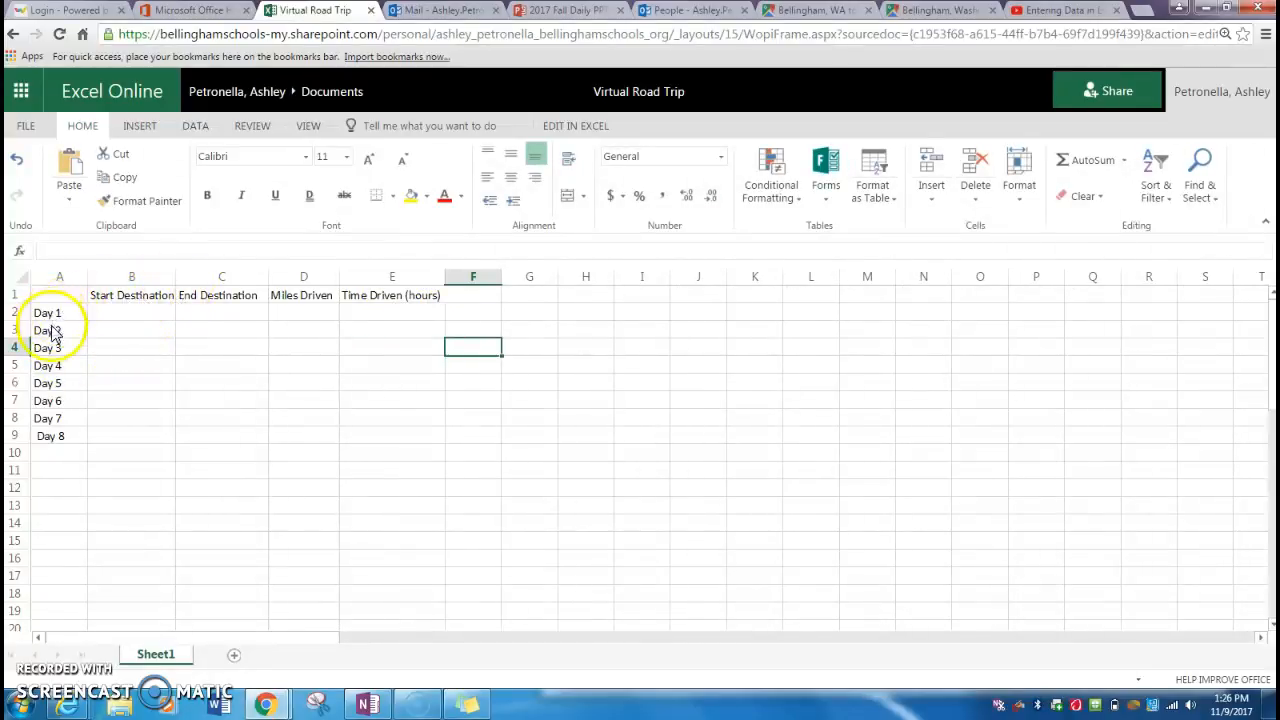
- Fill in the Day 1 row with Bellingham, Wa as the start destination and Bend, Oregan as the end destination
click(118, 318)
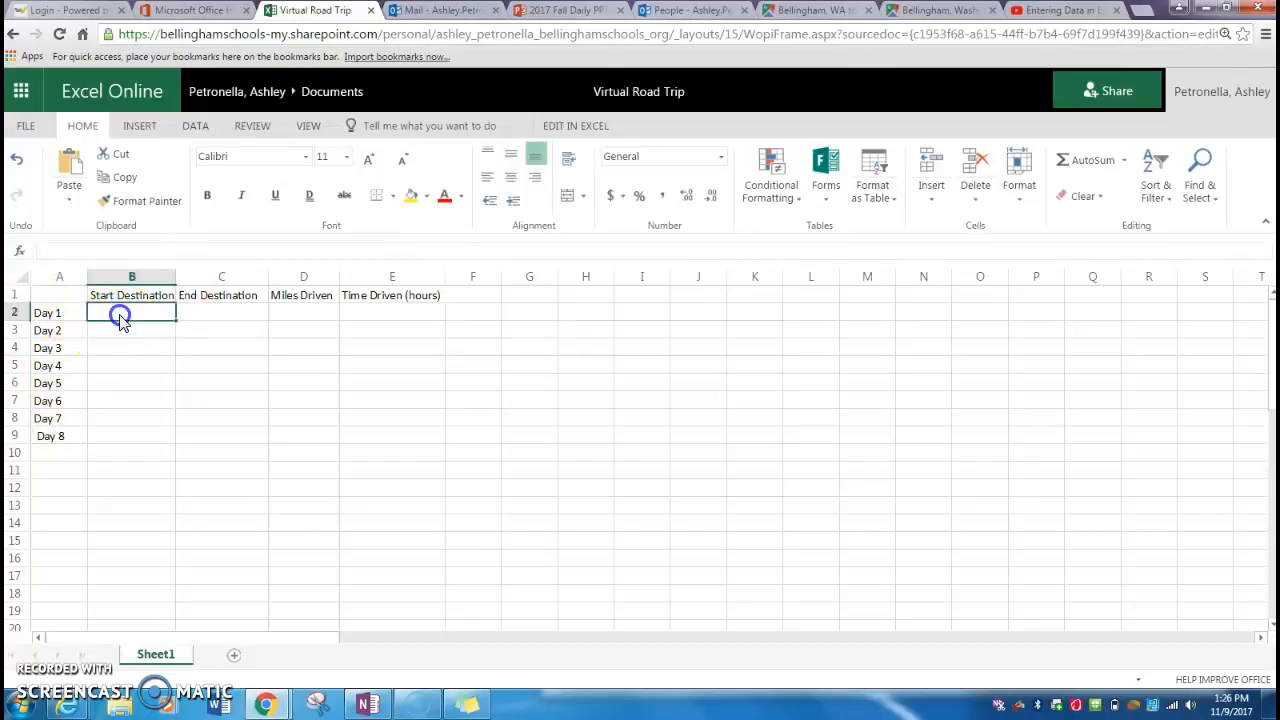
text(Bellin)
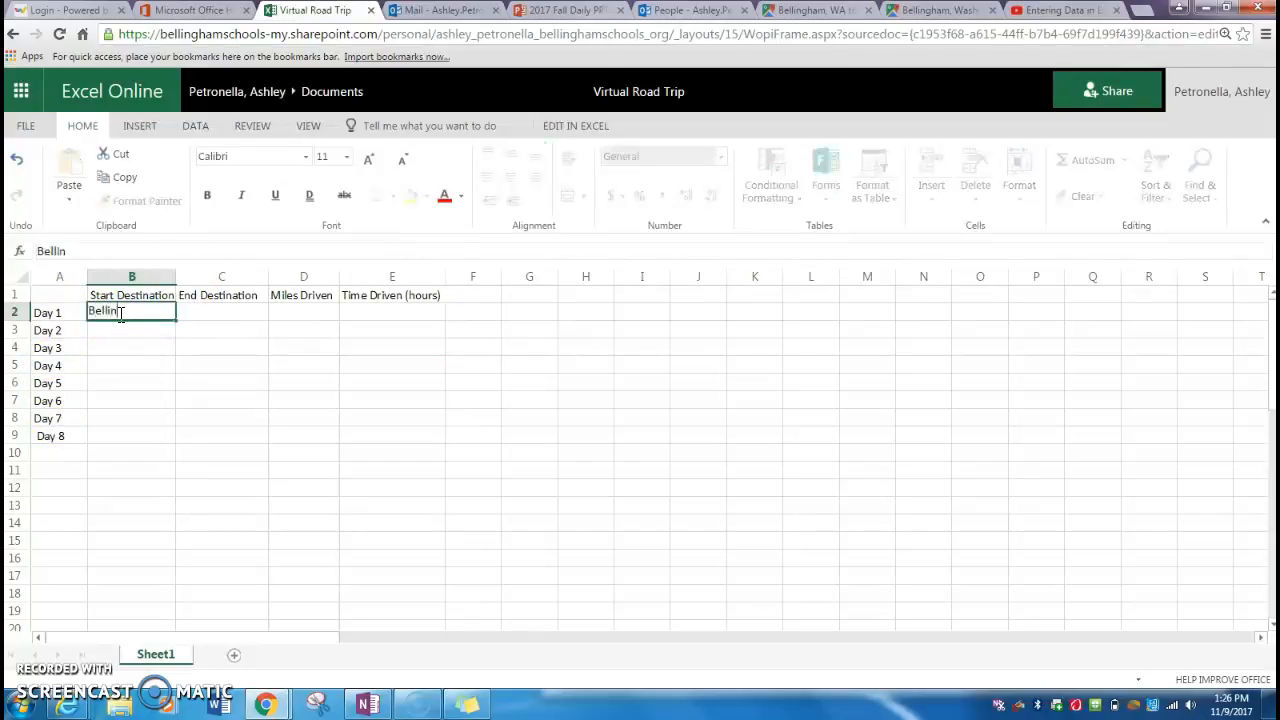
text(gham, Wa)
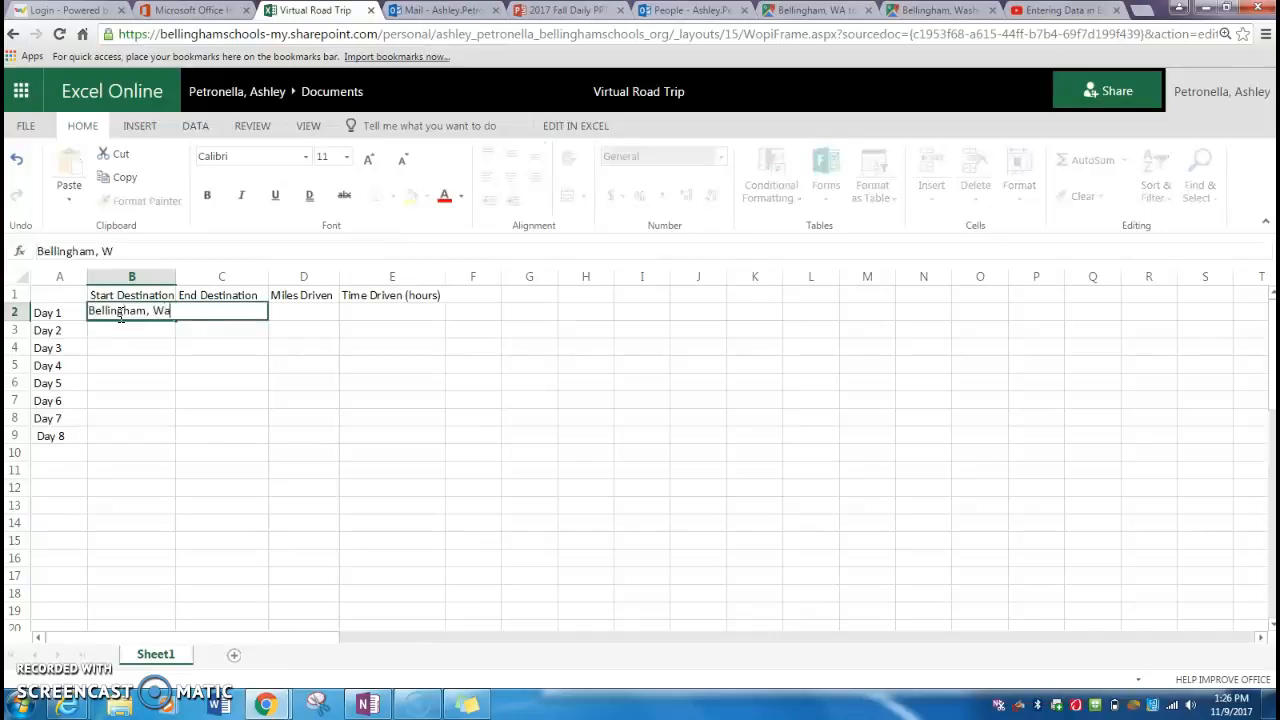
click(184, 344)
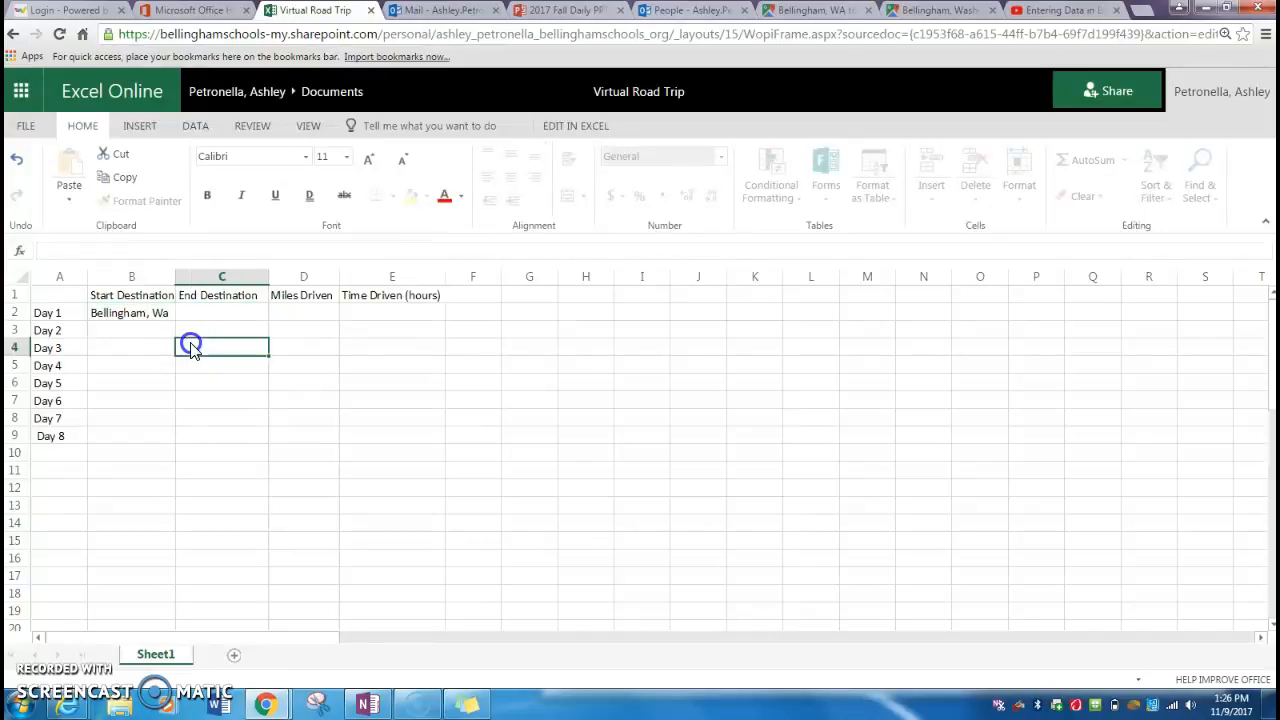
click(196, 314)
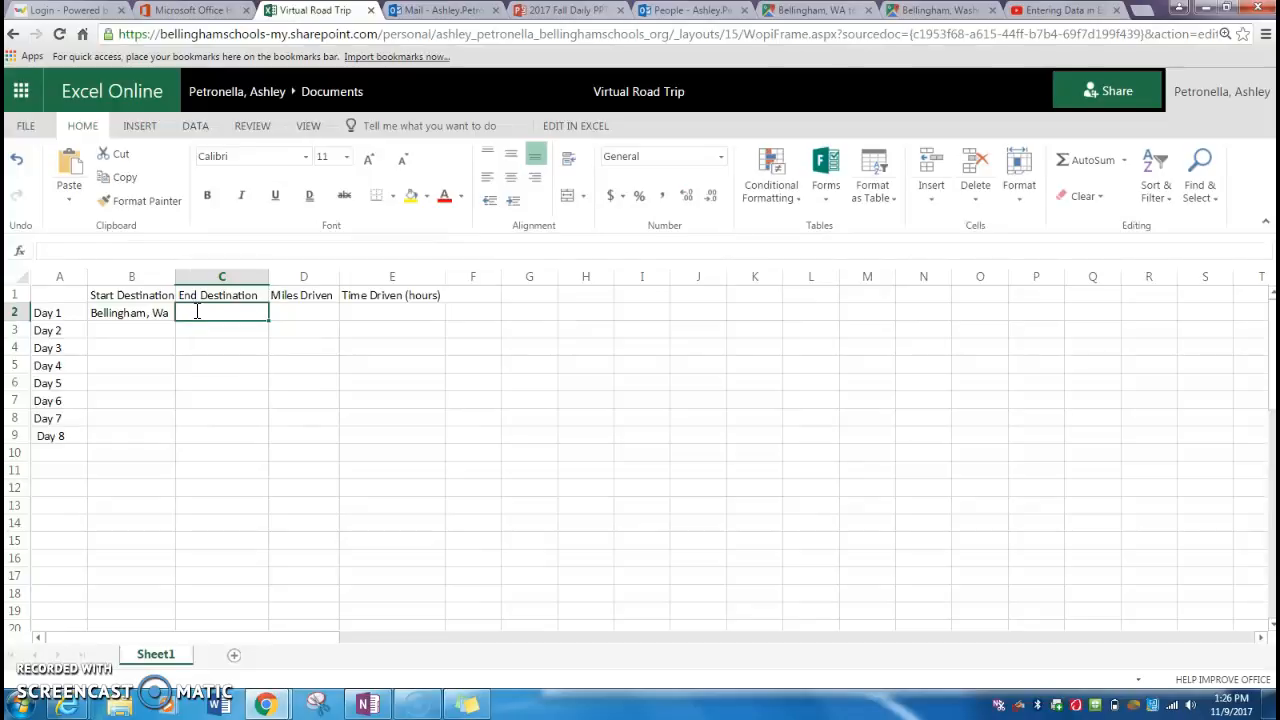
text(Bend)
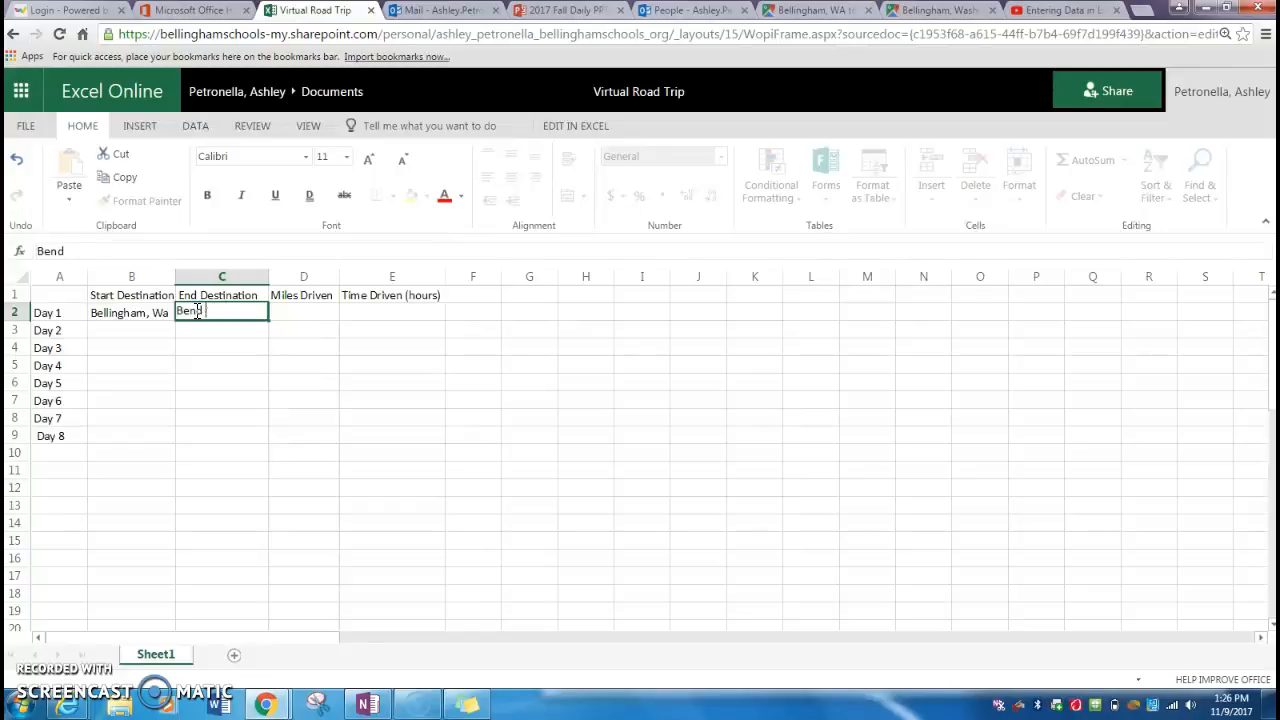
text(, Oregan)
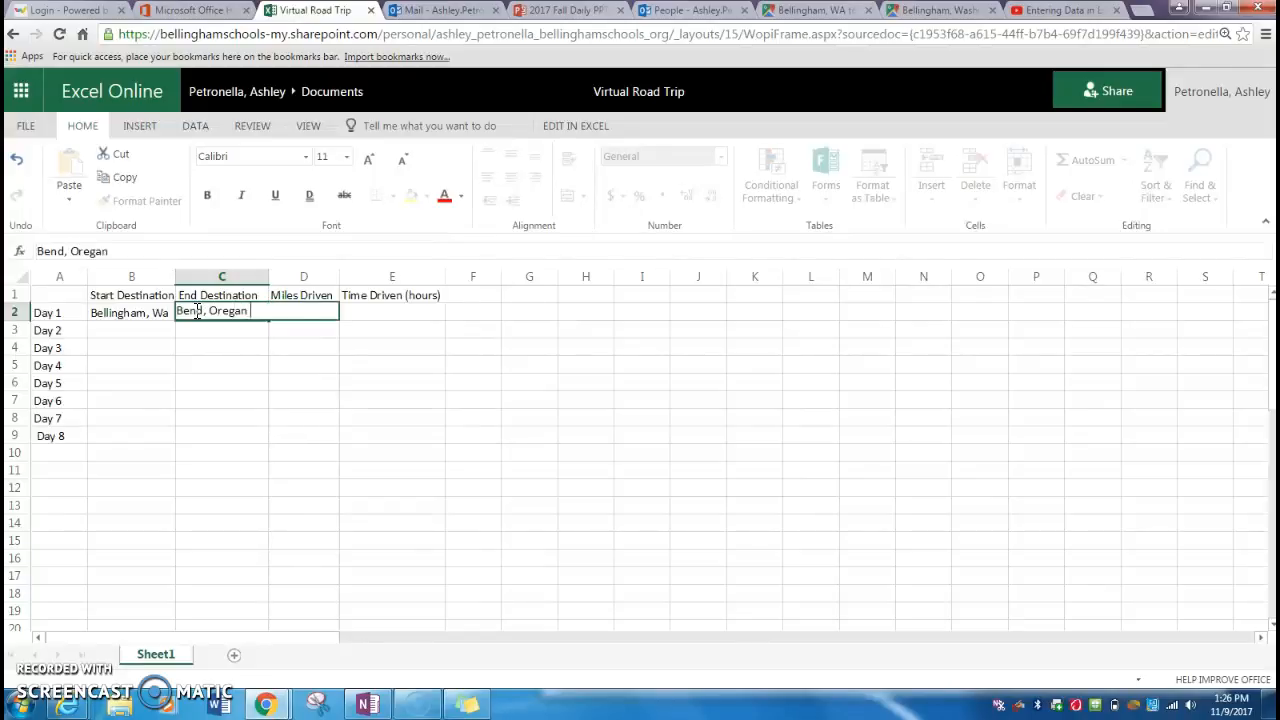
click(264, 333)
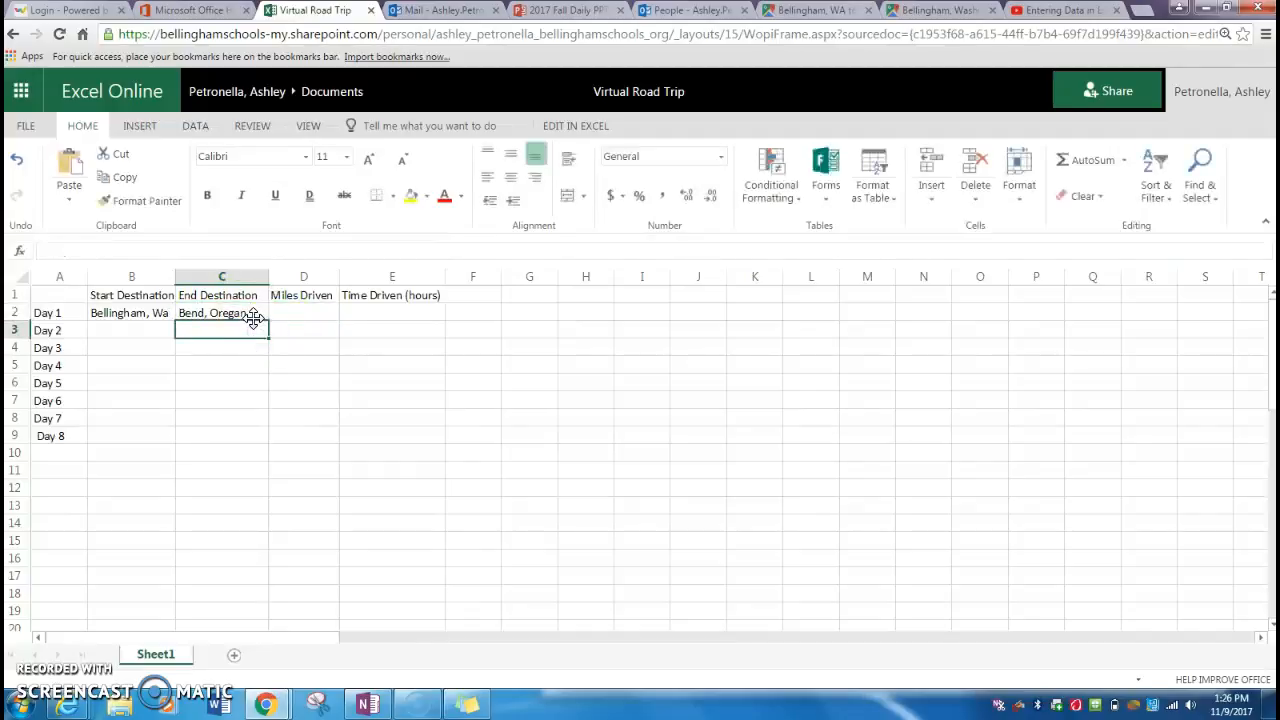
- Search the web for google maps in a new browser tab
click(1138, 10)
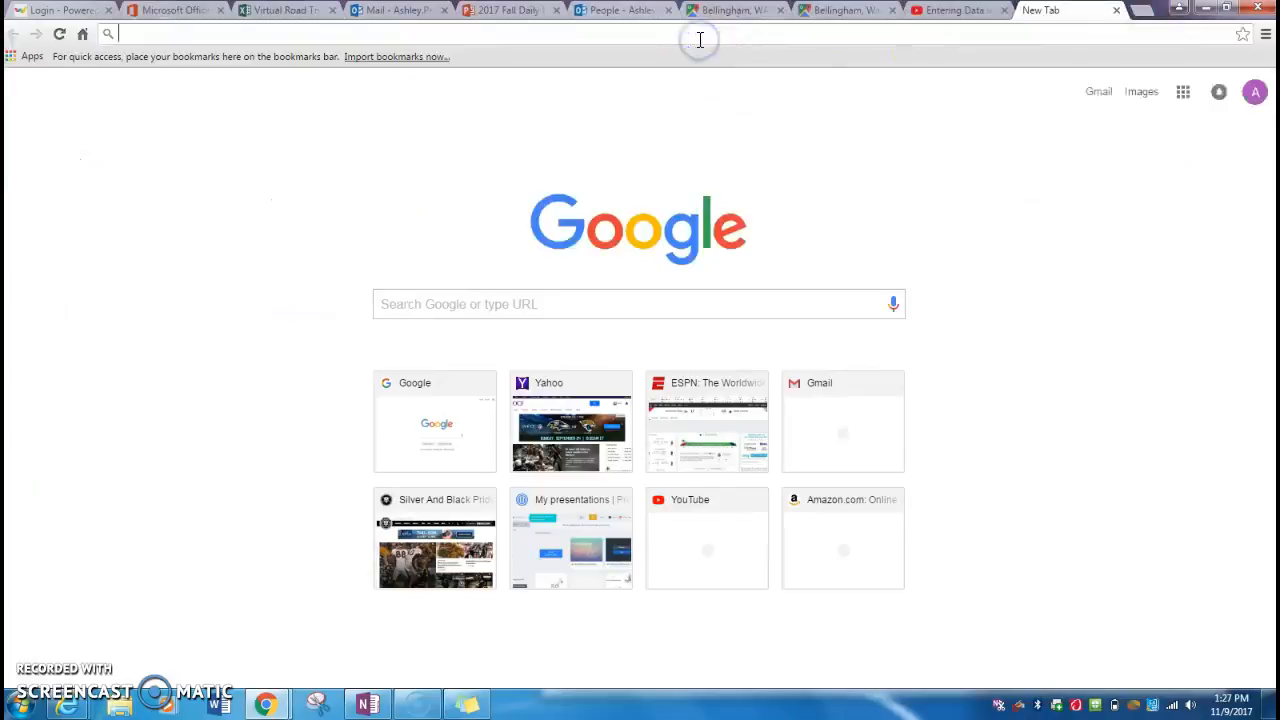
text(google maps)
key(Return)
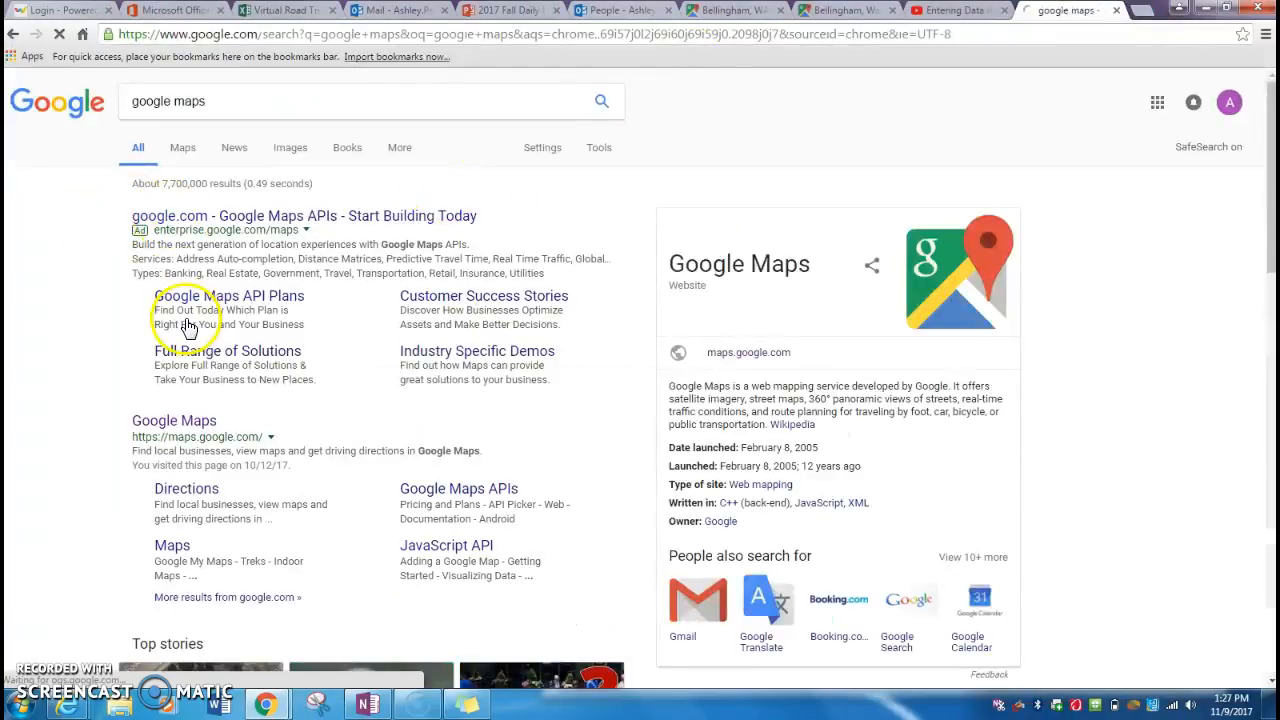
- Open Google Maps from the search results and start a new directions request
click(183, 422)
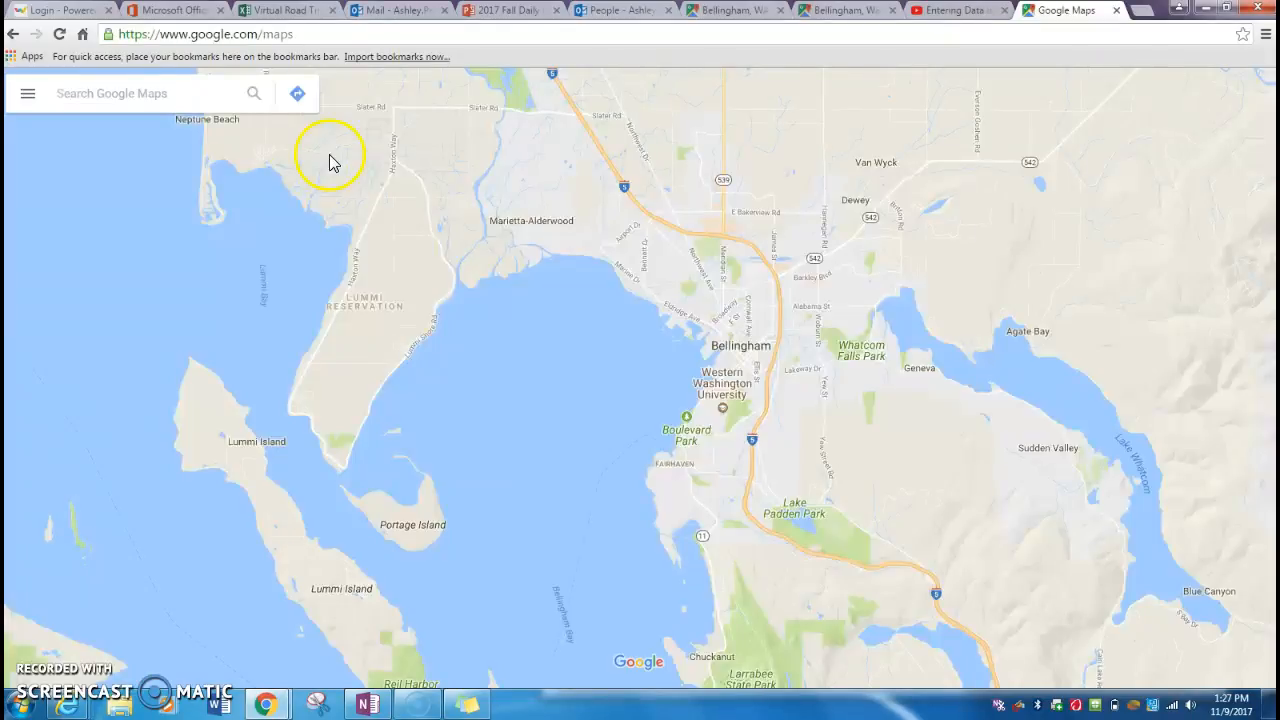
click(113, 90)
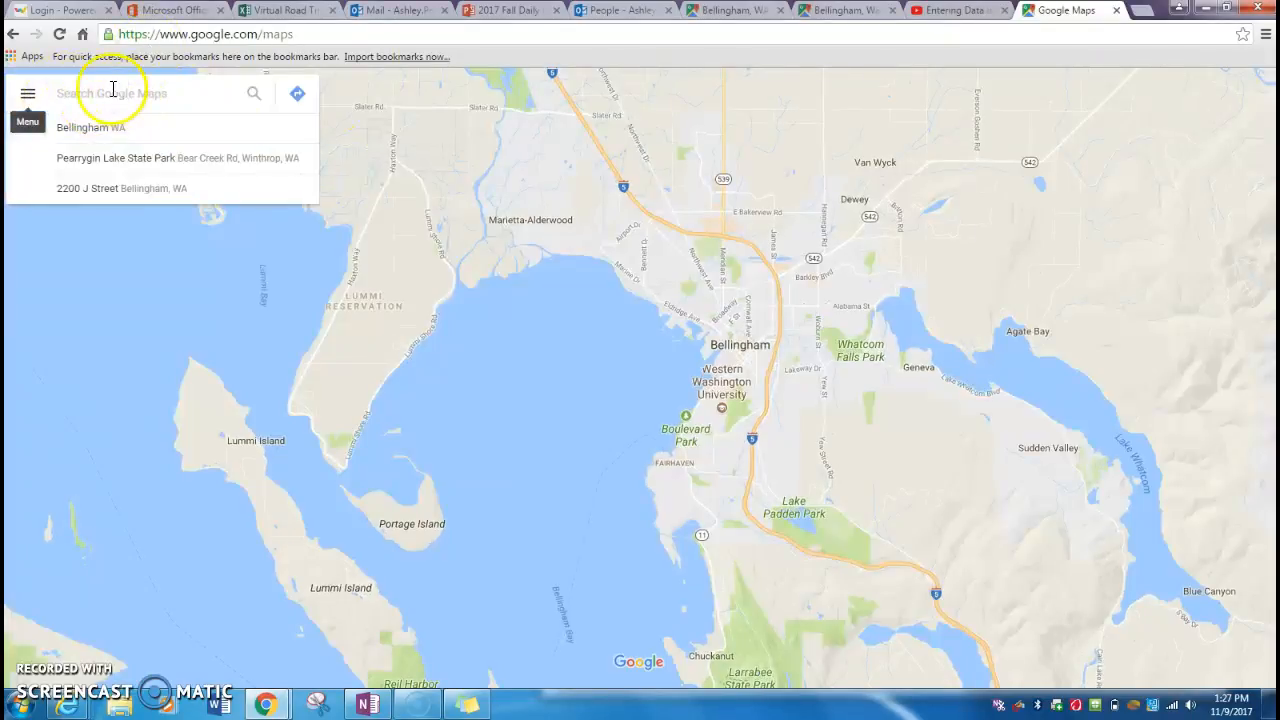
click(297, 93)
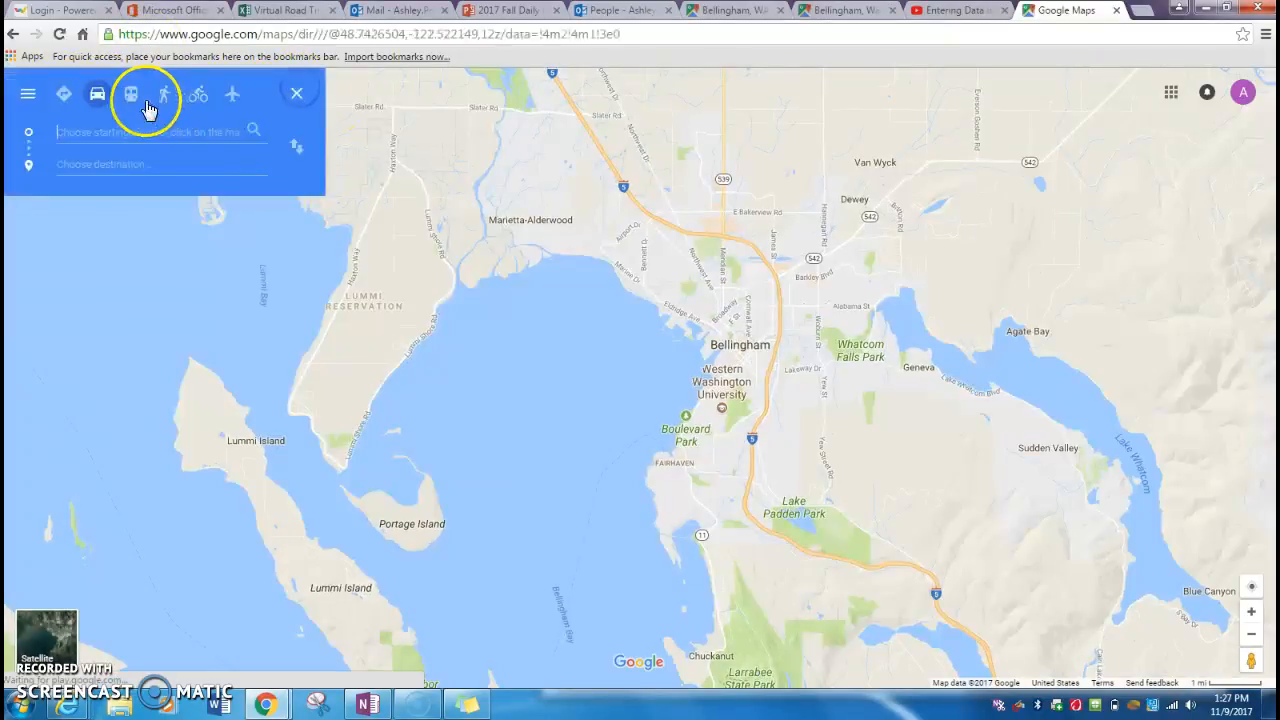
- Get driving directions from Bellingham, WA to Bend, OR
click(110, 125)
text(Bellingham)
click(104, 215)
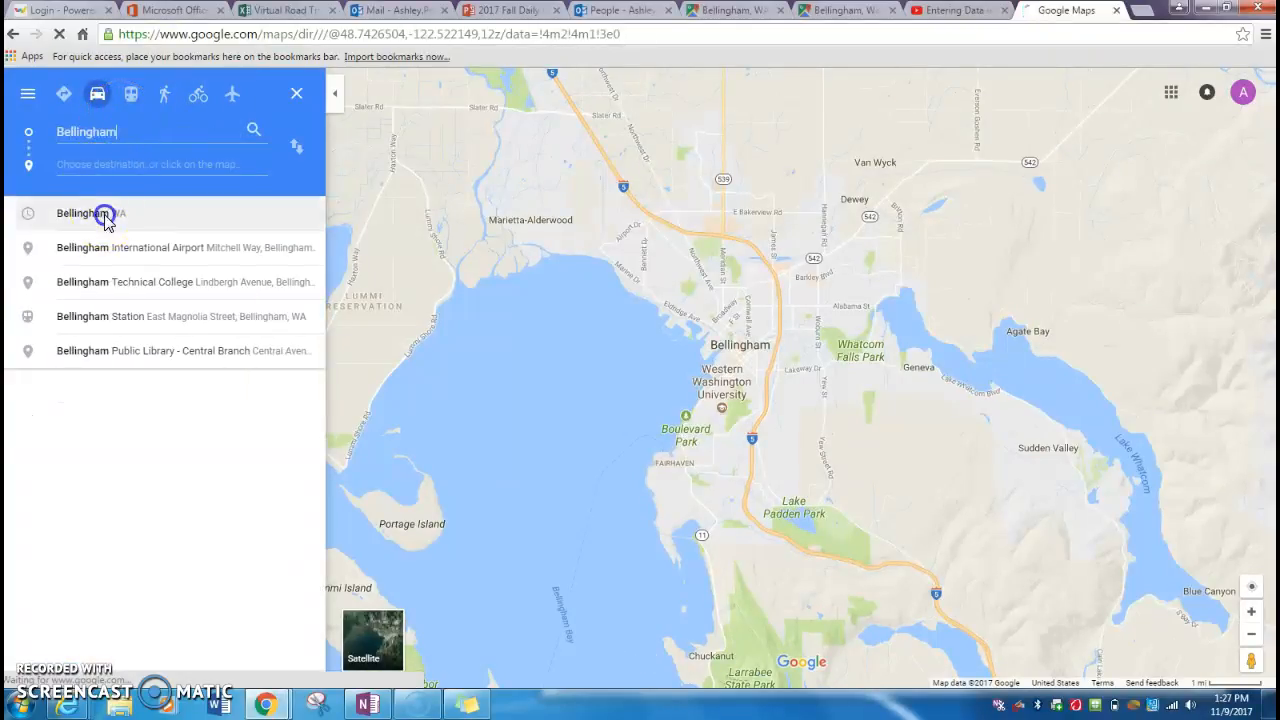
click(97, 163)
text(Bend)
key(BackSpace)
text(, Or)
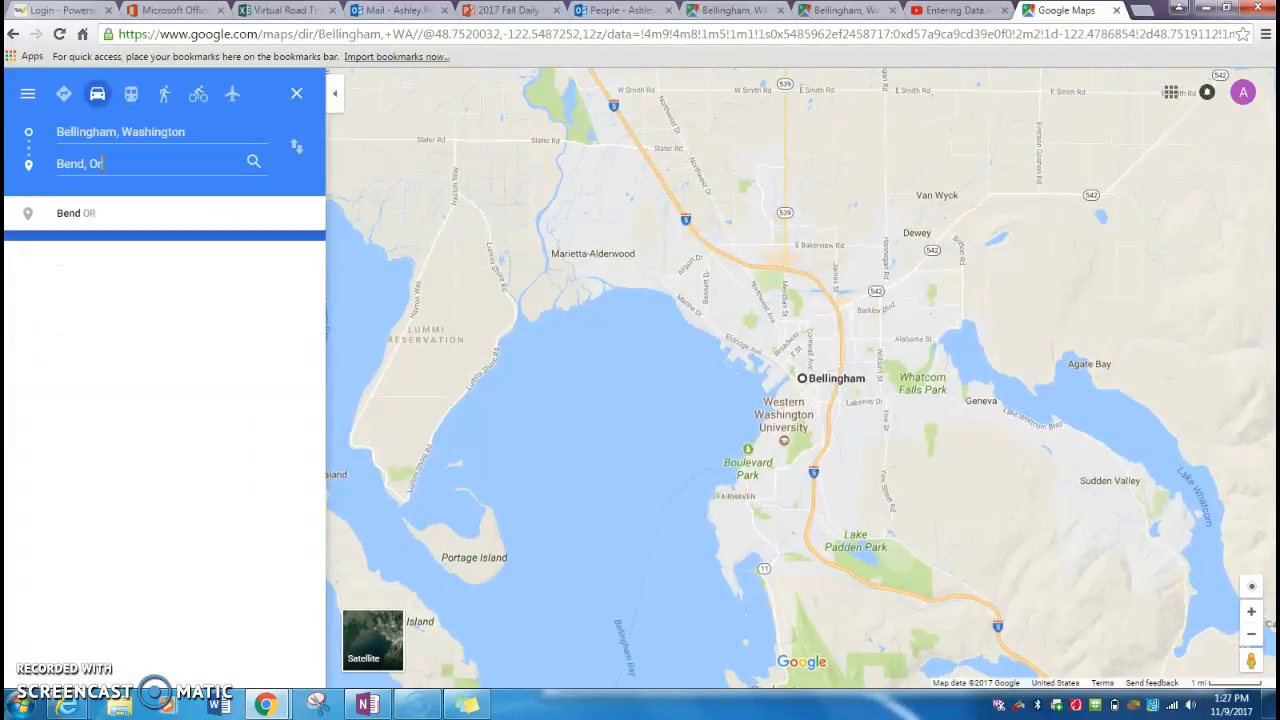
click(109, 213)
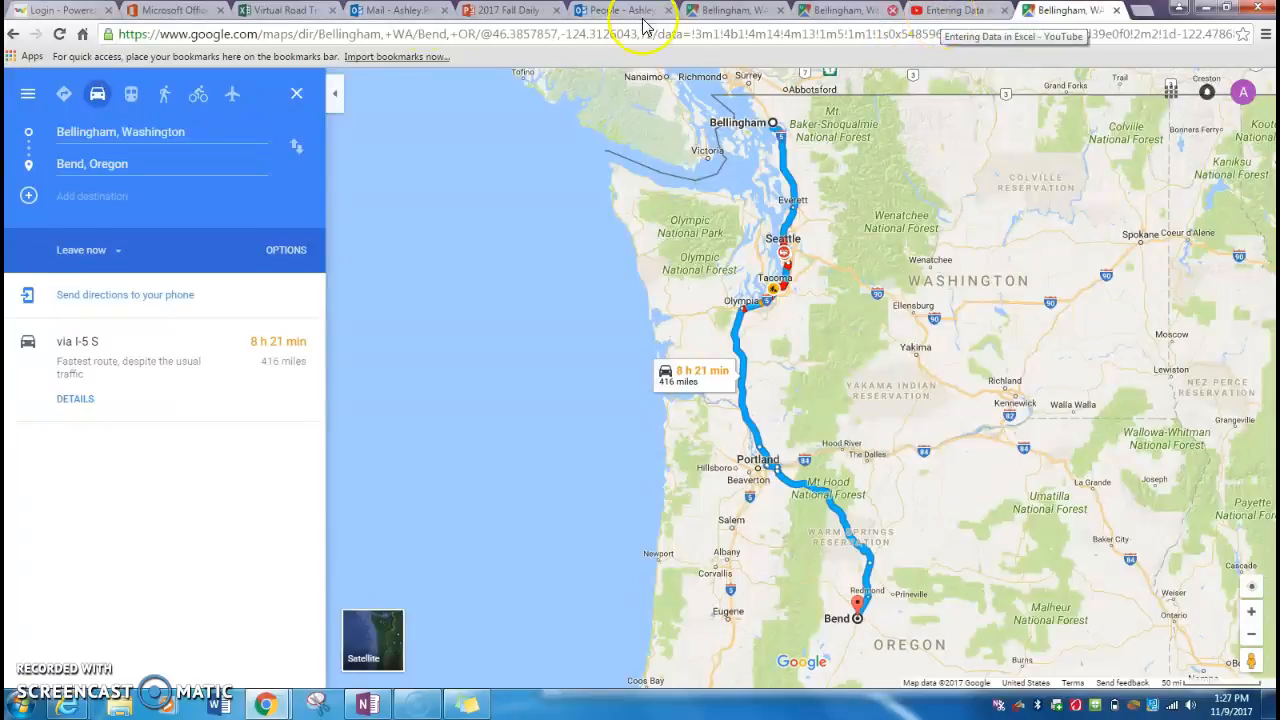
- In the Virtual Road Trip spreadsheet, enter 416 miles driven and 8.5 hours for Day 1, checking the driving time against the route
click(281, 12)
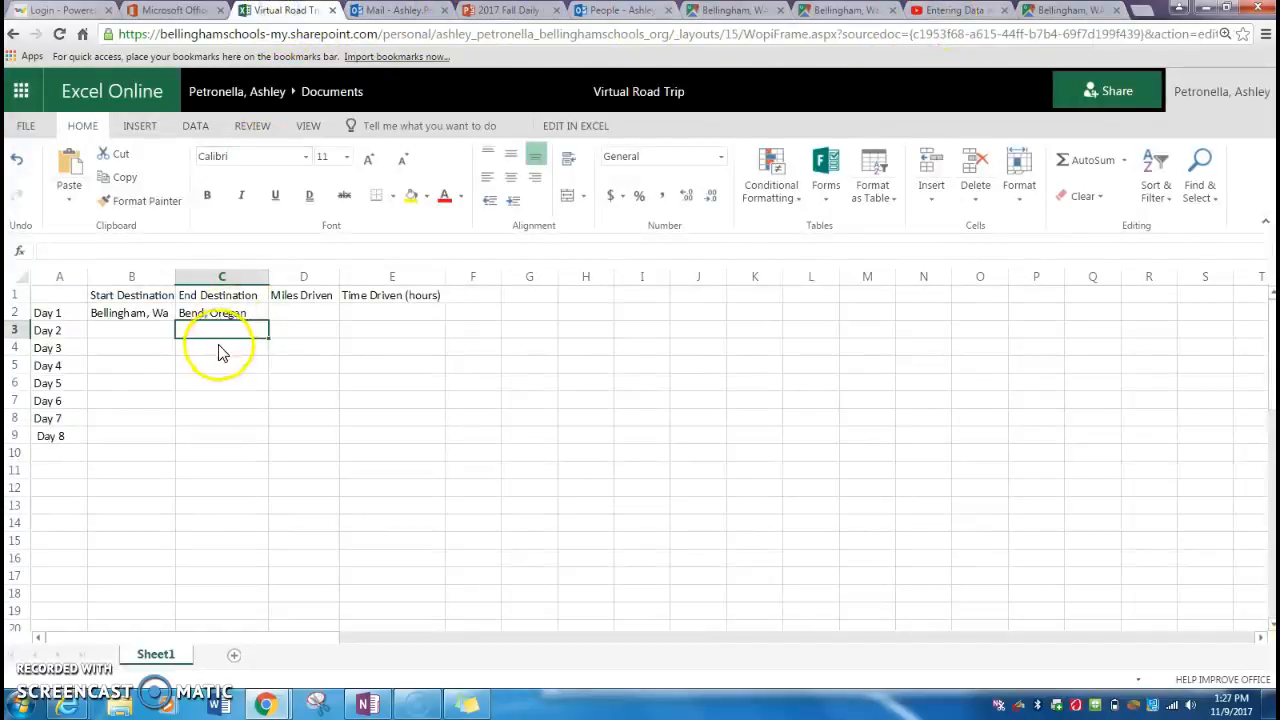
click(288, 314)
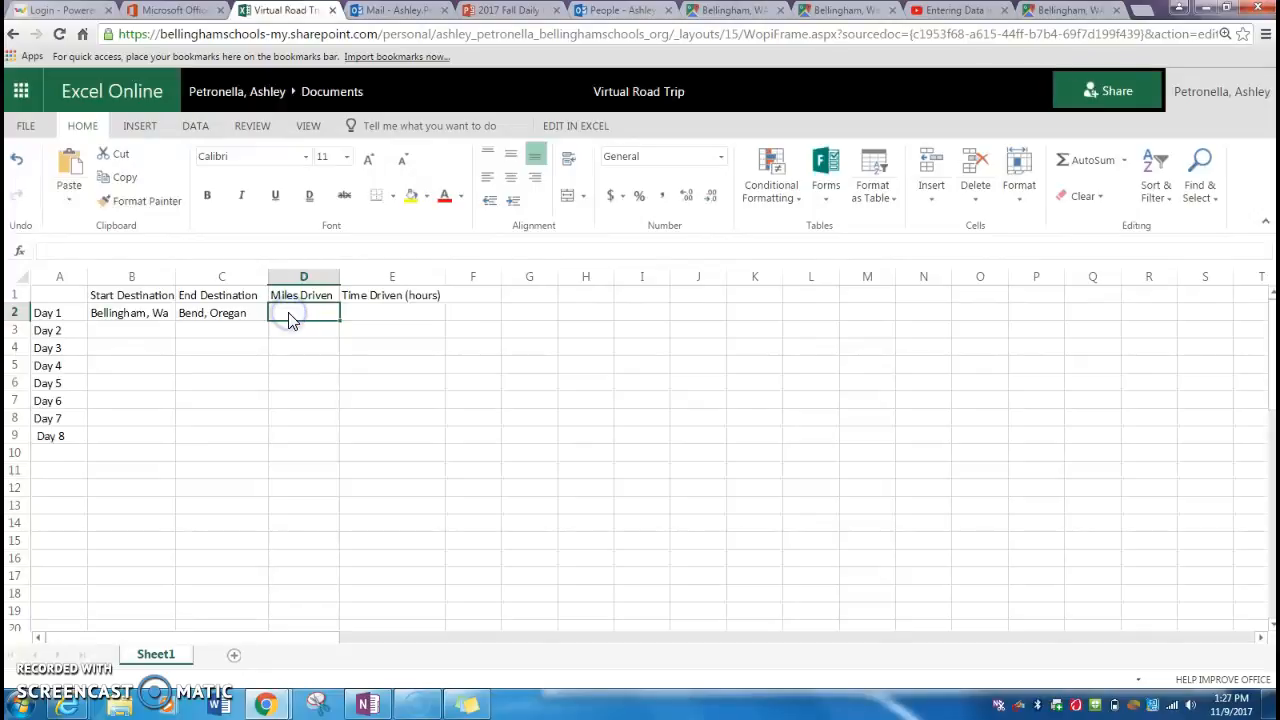
text(416)
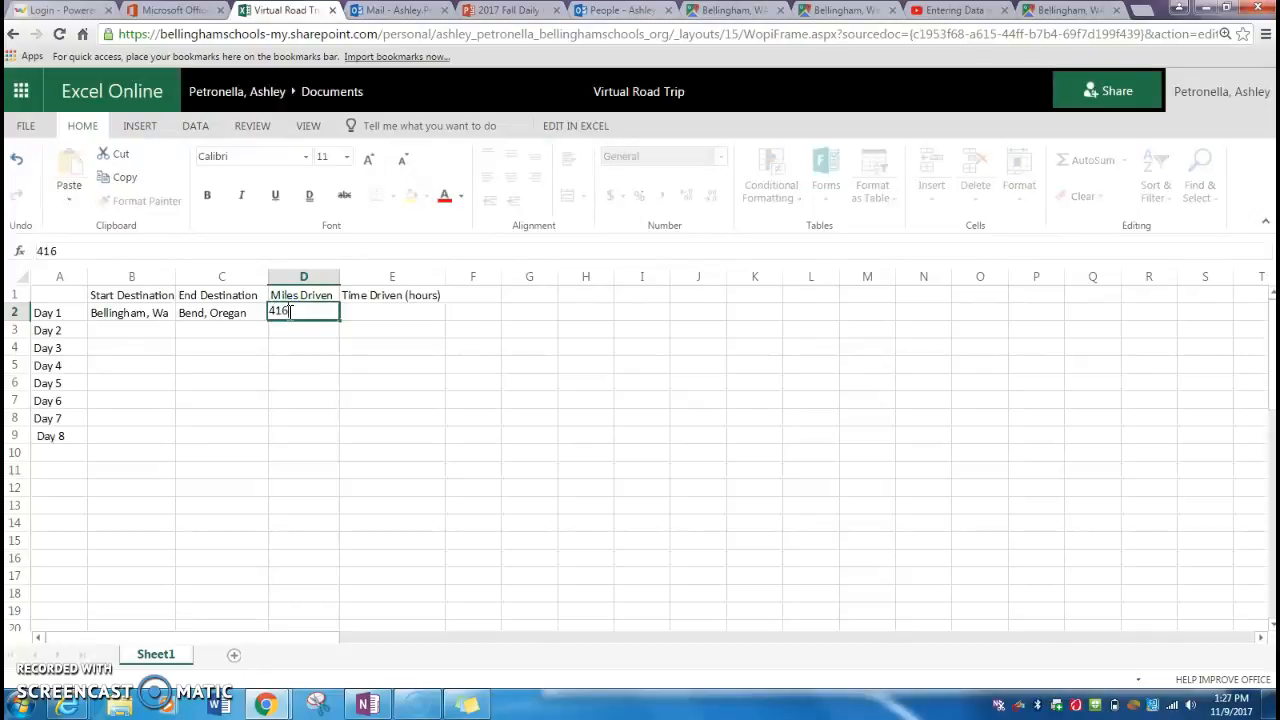
click(363, 316)
click(1075, 12)
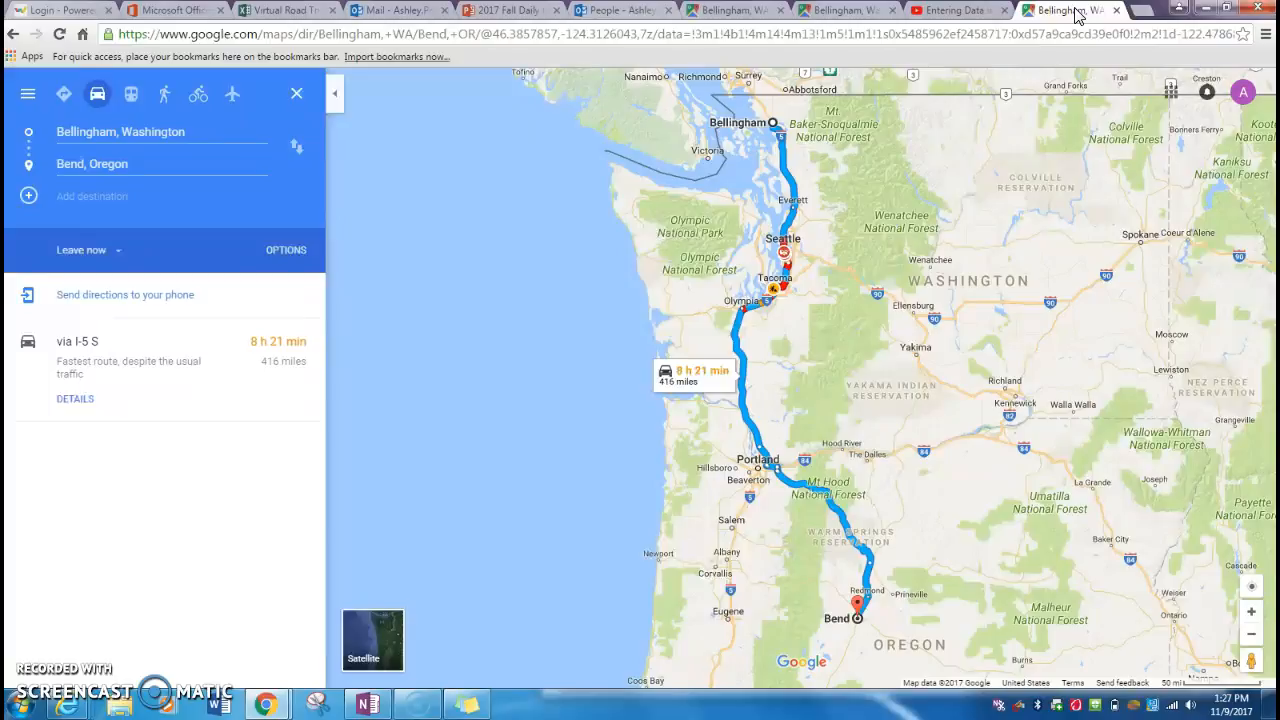
click(280, 10)
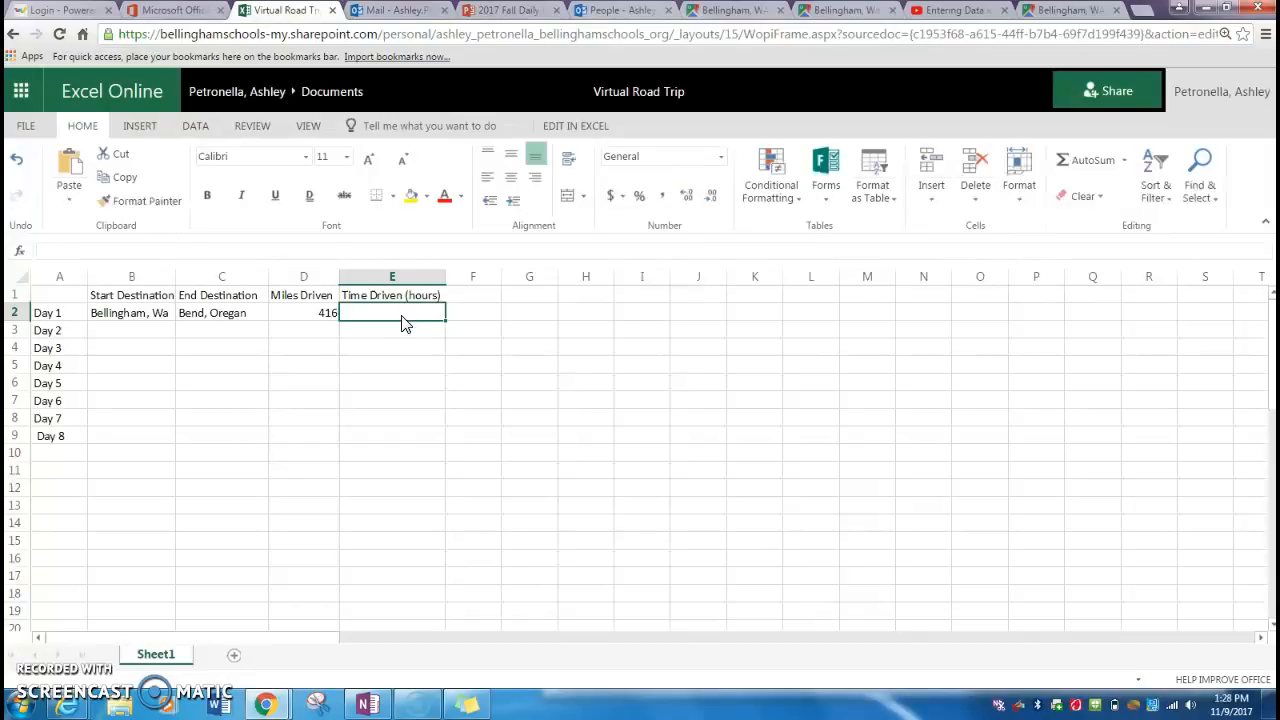
text(8.5)
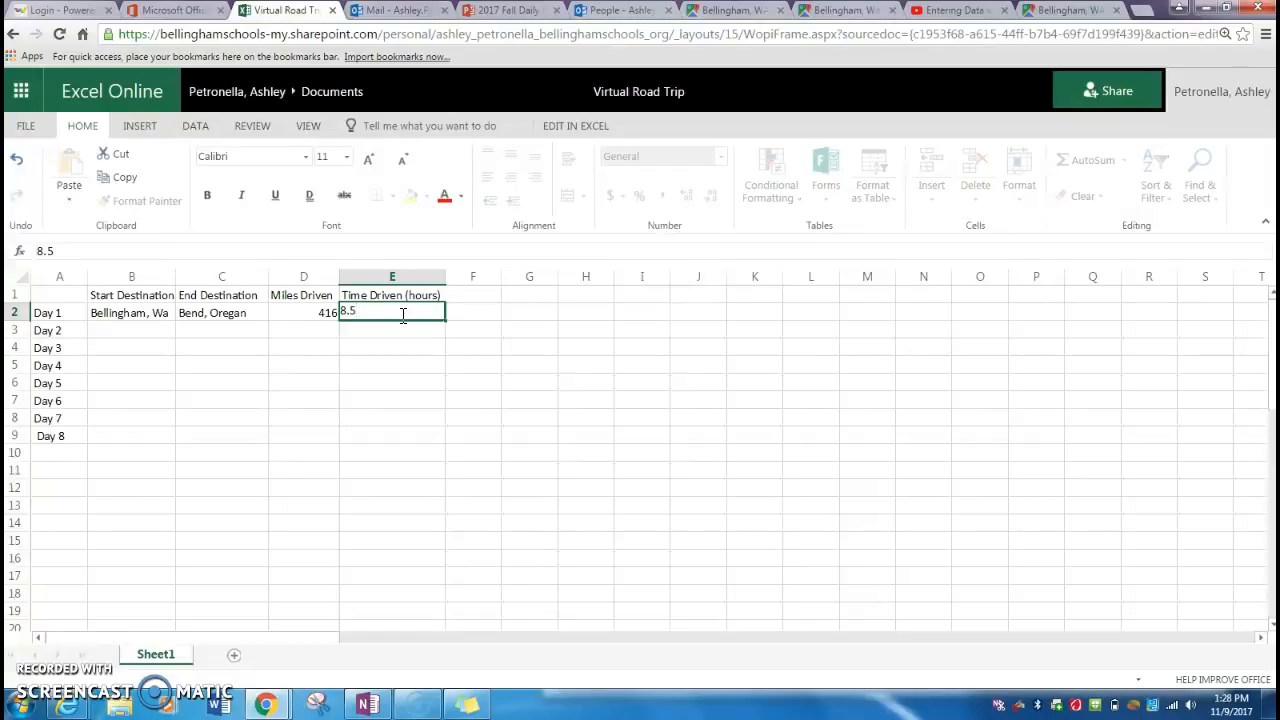
click(403, 335)
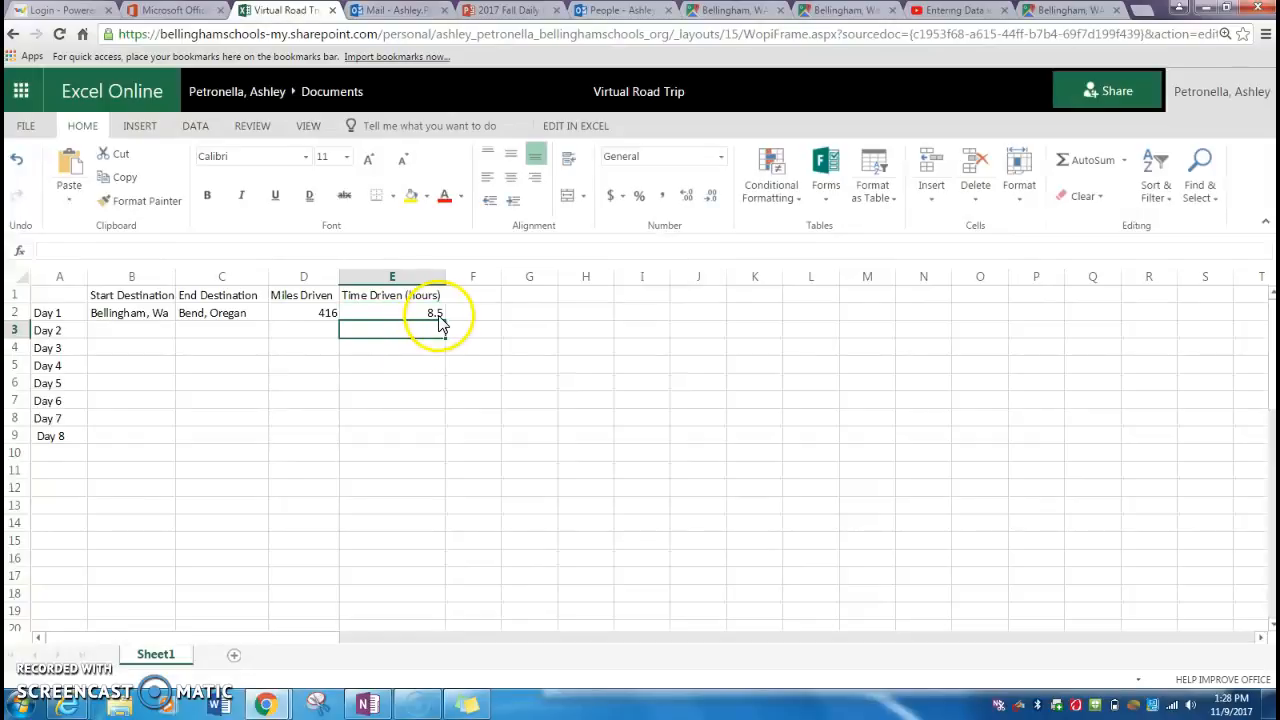
click(438, 313)
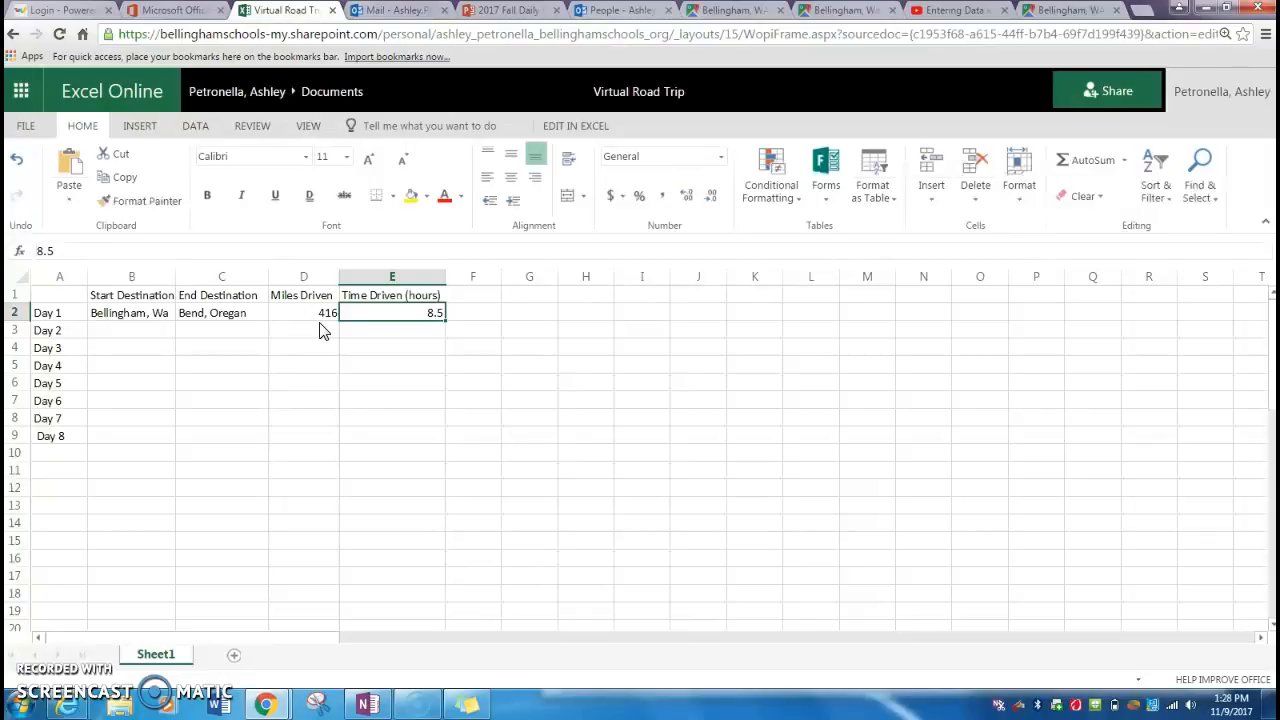
- Correct the spelling of the Day 1 end destination in cell C2 to Bend, Oregon
click(145, 336)
click(232, 313)
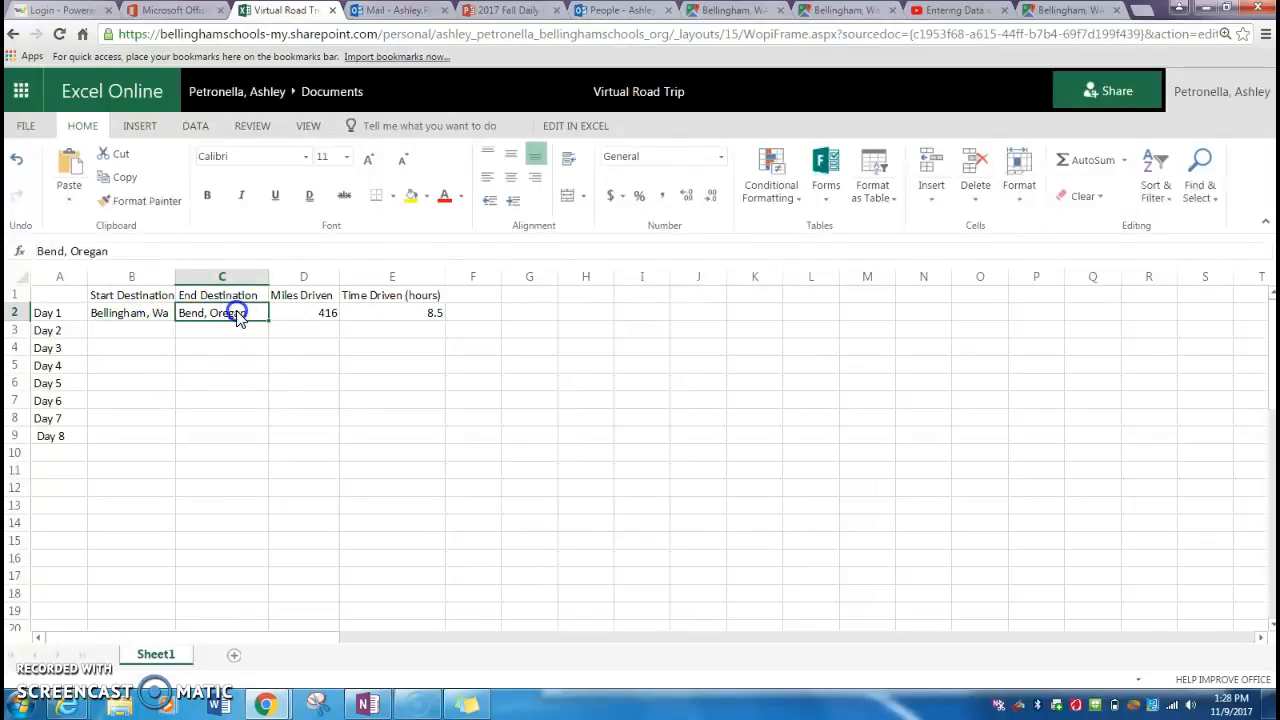
double_click(236, 313)
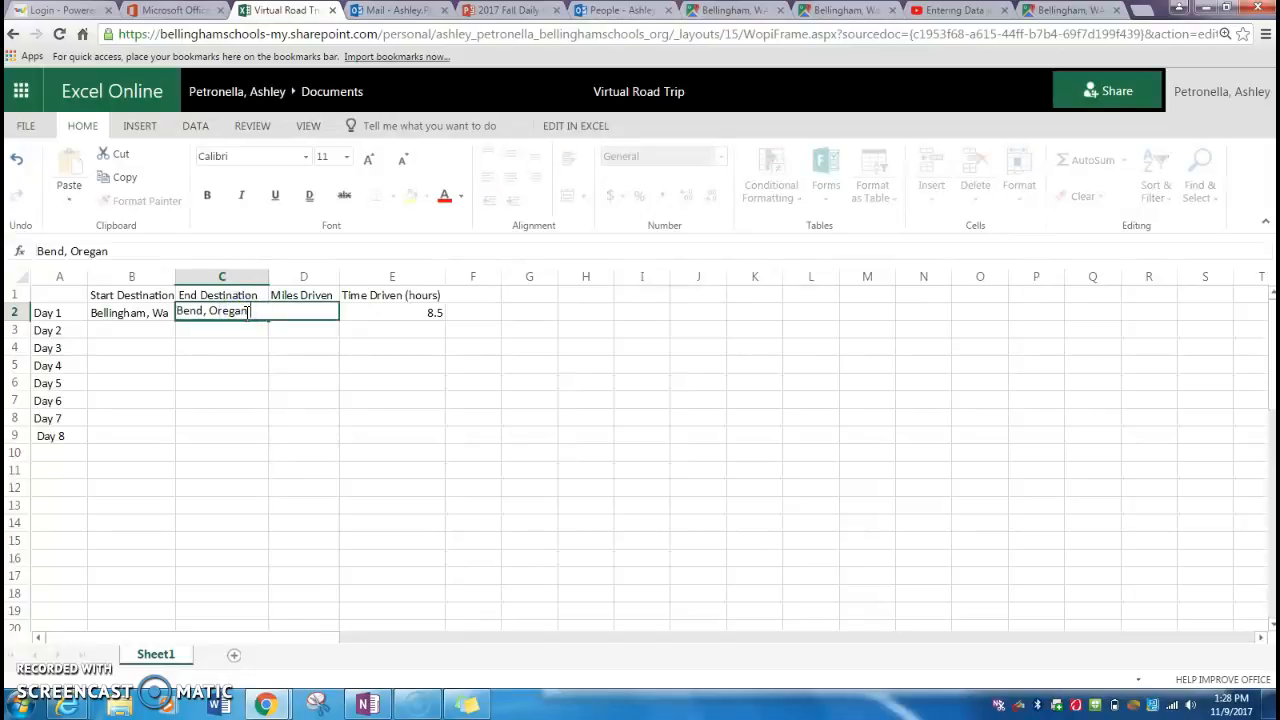
key(BackSpace)
text(o)
- Enter Bend, Oregon as the Day 2 start destination in cell B3
click(122, 336)
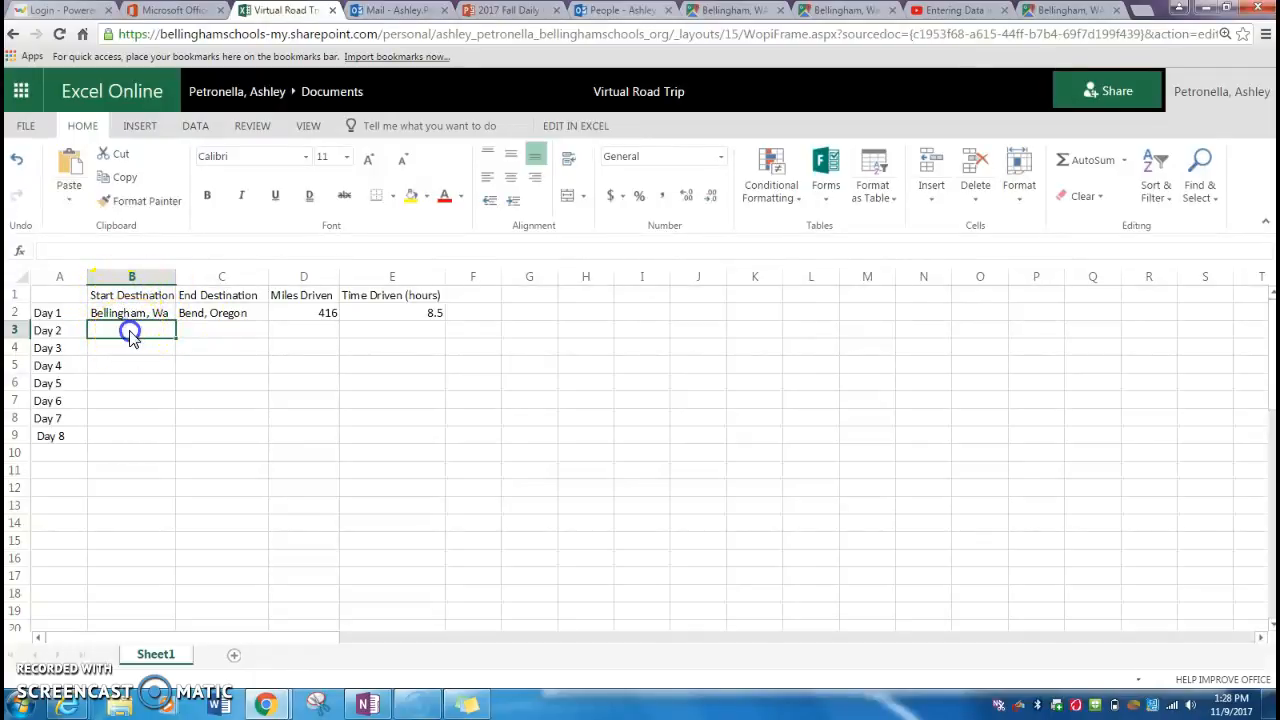
text(Bed)
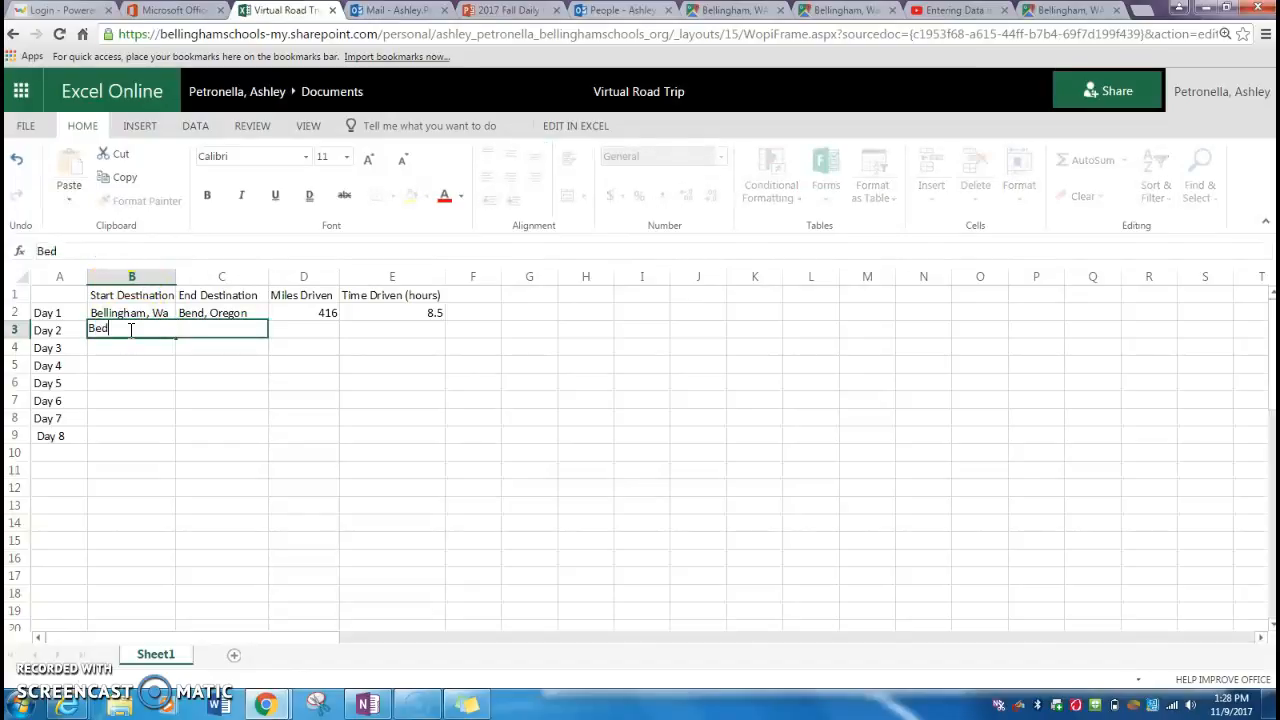
click(205, 365)
- Enter Kalamath Falls, OR as the Day 2 end destination in cell C3 and widen column C to fit the text
click(192, 333)
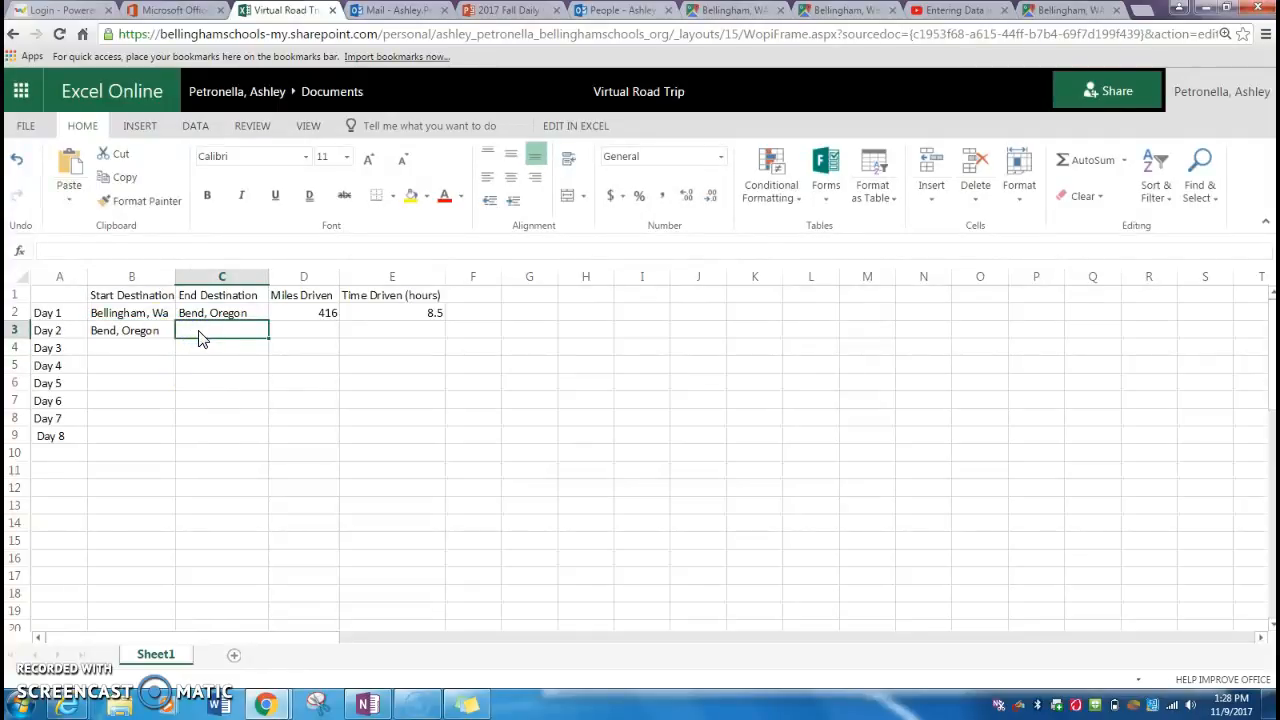
text(Kala)
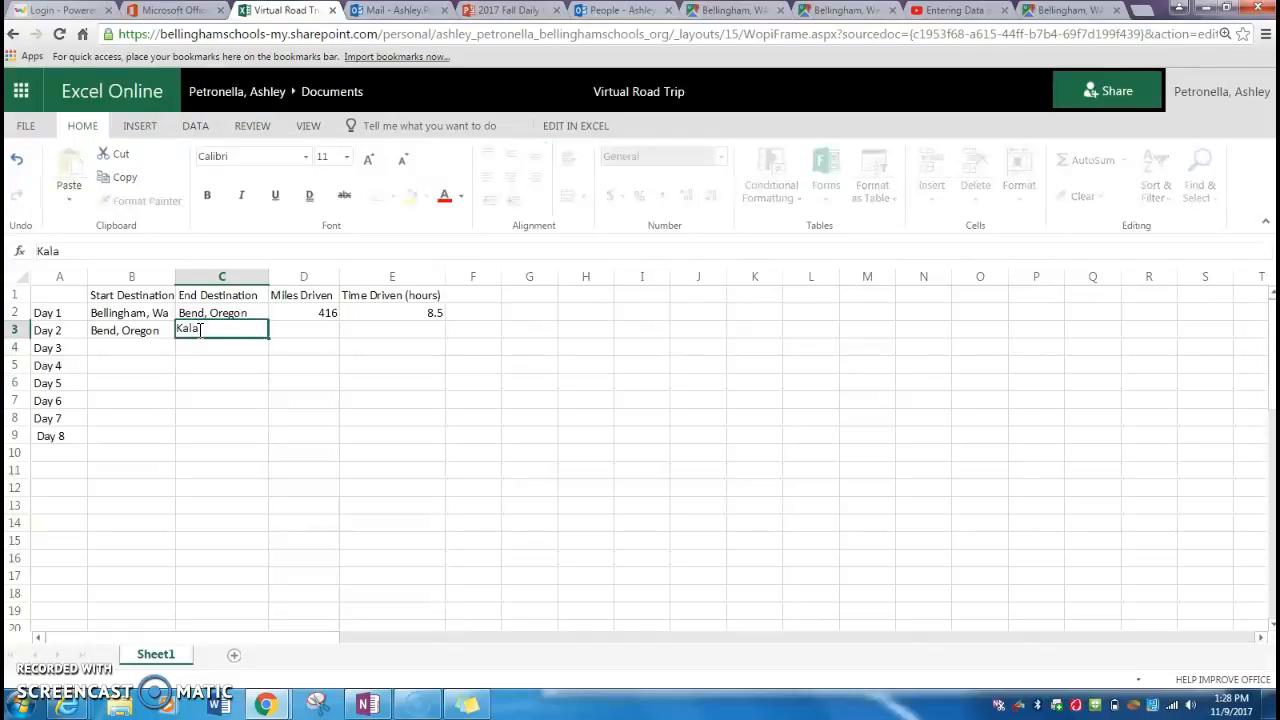
text(math Falls, Oregon)
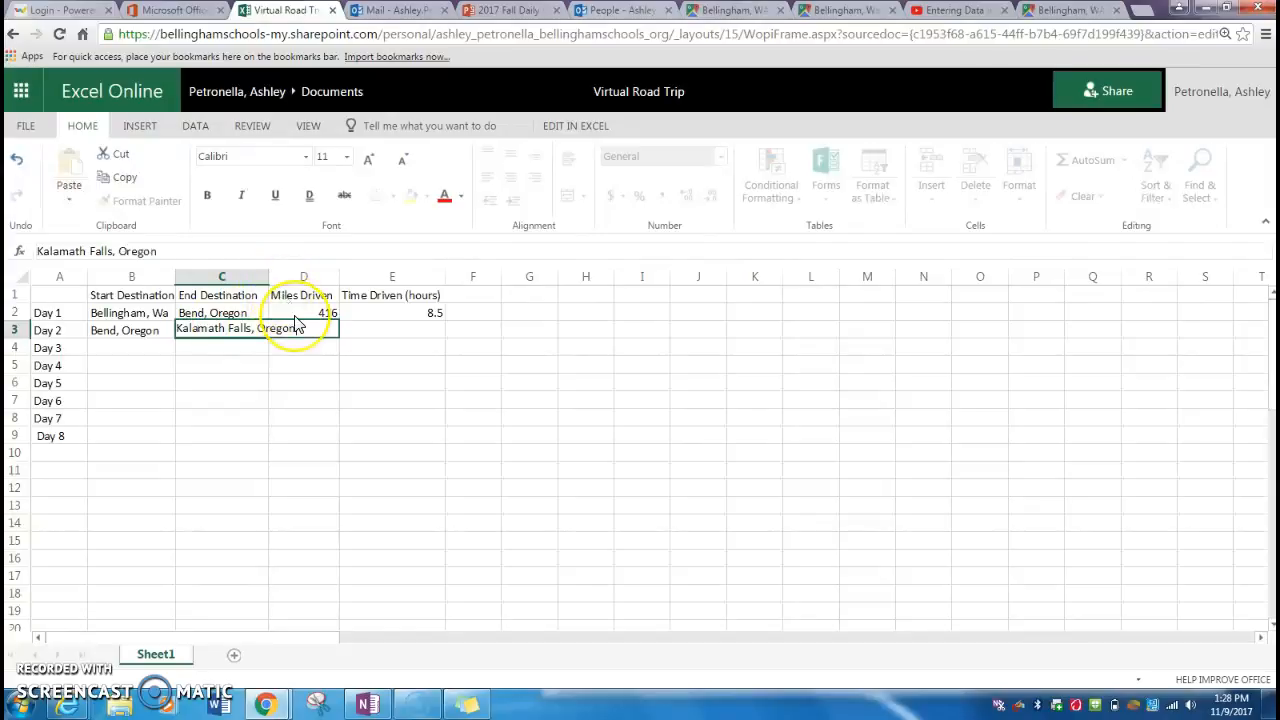
click(297, 416)
drag(268, 278, 277, 280)
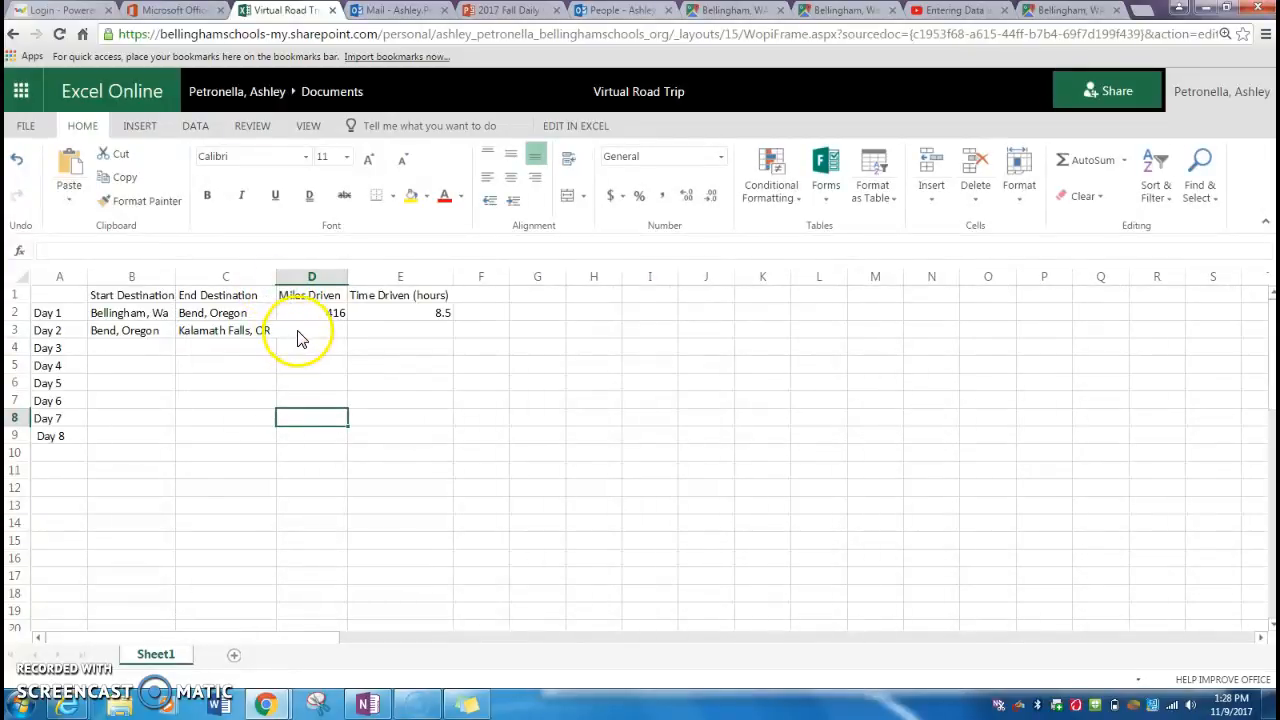
- Switch to Google Maps, clear the Bellingham starting point and make Bend, Oregon the route's starting point
click(300, 333)
click(1032, 12)
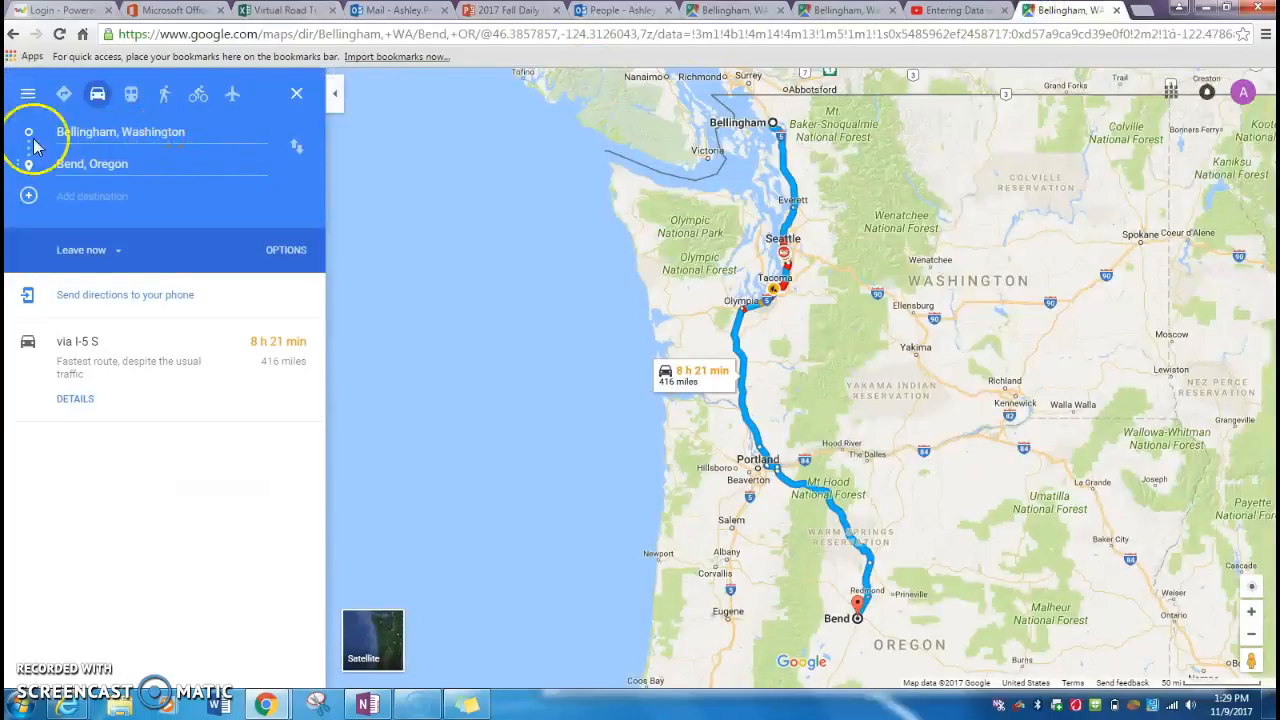
click(215, 132)
drag(228, 129, 52, 138)
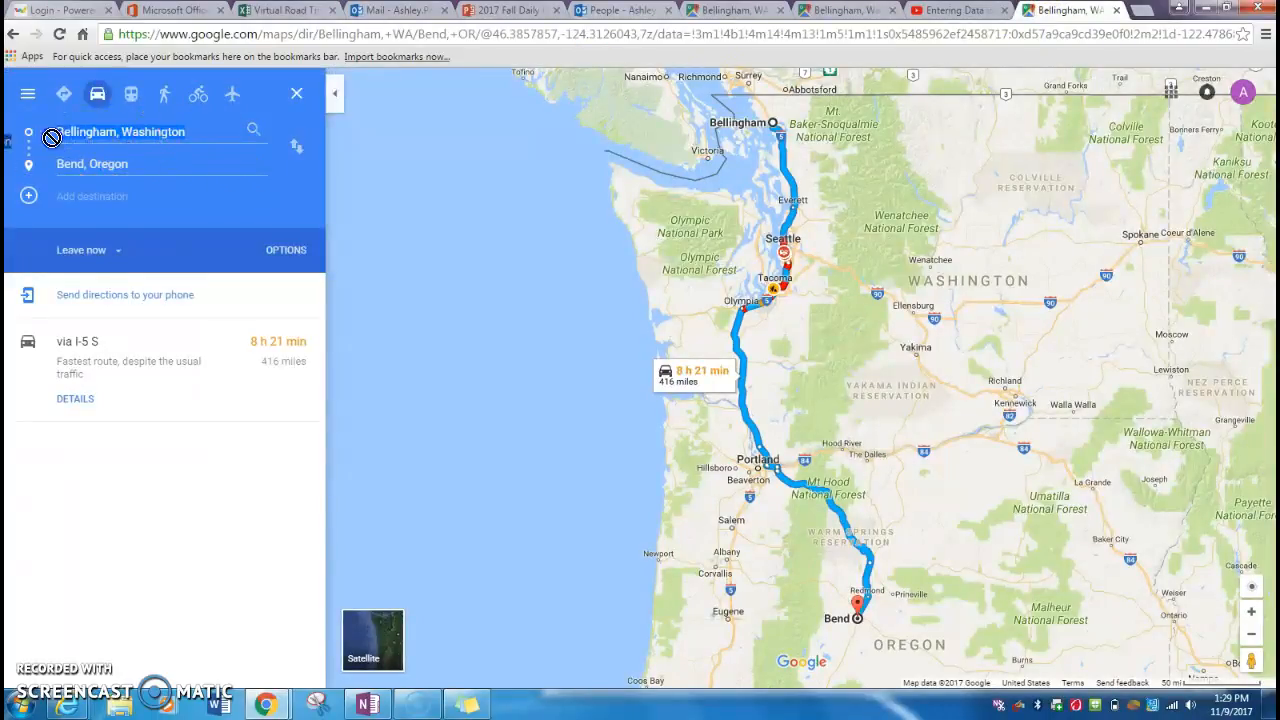
click(203, 137)
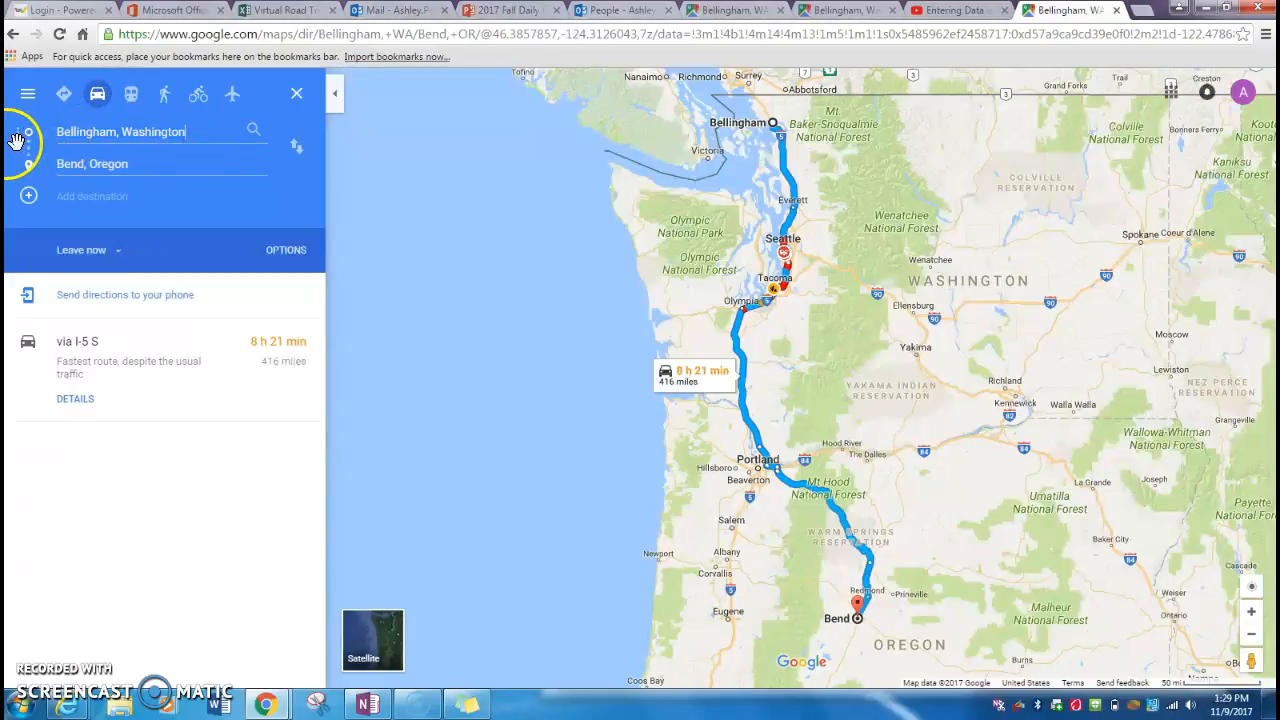
key(BackSpace)
key(BackSpace)
key(BackSpace)
key(BackSpace)
key(BackSpace)
key(BackSpace)
key(BackSpace)
key(BackSpace)
key(BackSpace)
key(BackSpace)
key(BackSpace)
key(BackSpace)
key(BackSpace)
key(BackSpace)
key(BackSpace)
key(BackSpace)
key(BackSpace)
key(BackSpace)
key(BackSpace)
key(BackSpace)
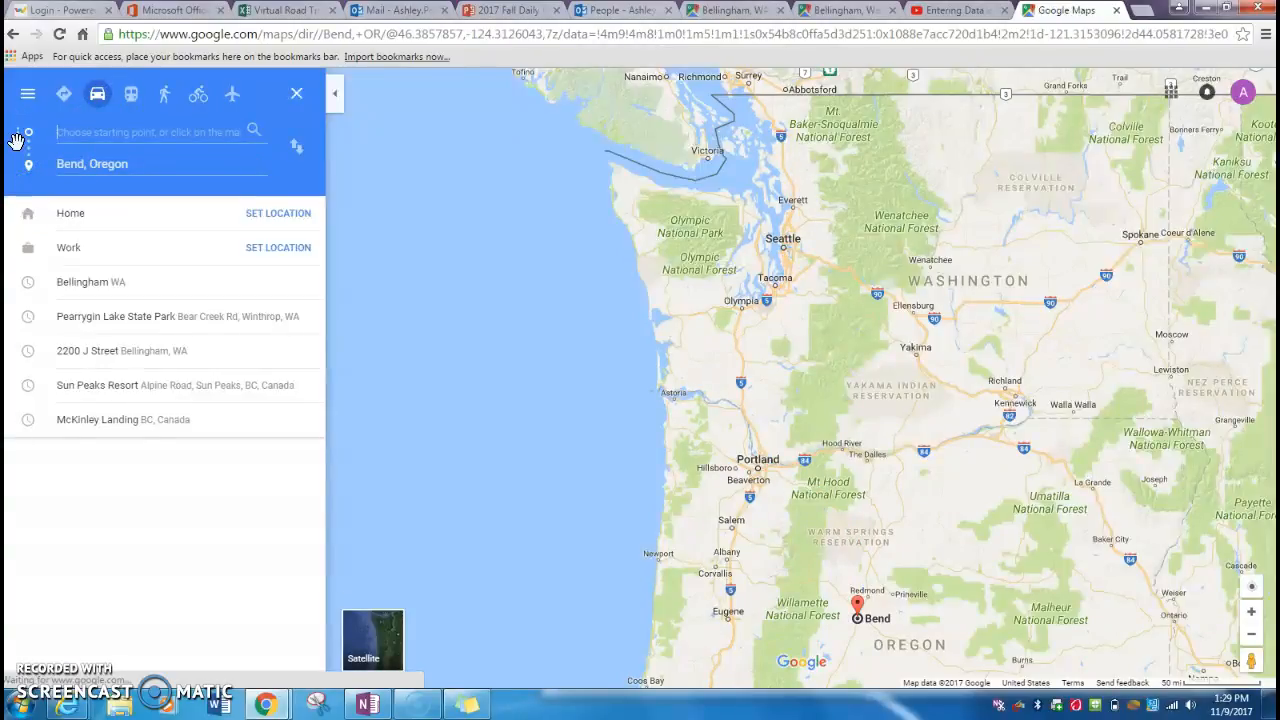
drag(29, 164, 34, 128)
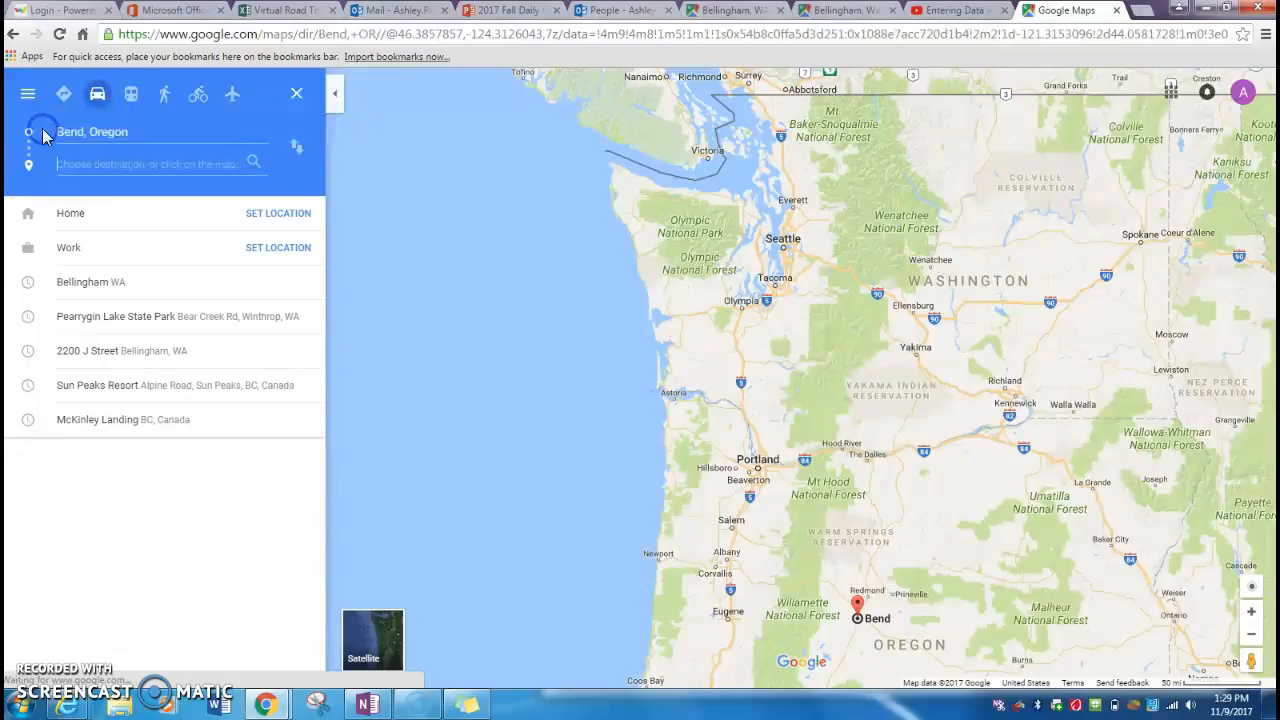
- Set Klamath Falls, OR as the destination of the route from Bend
text(Kal)
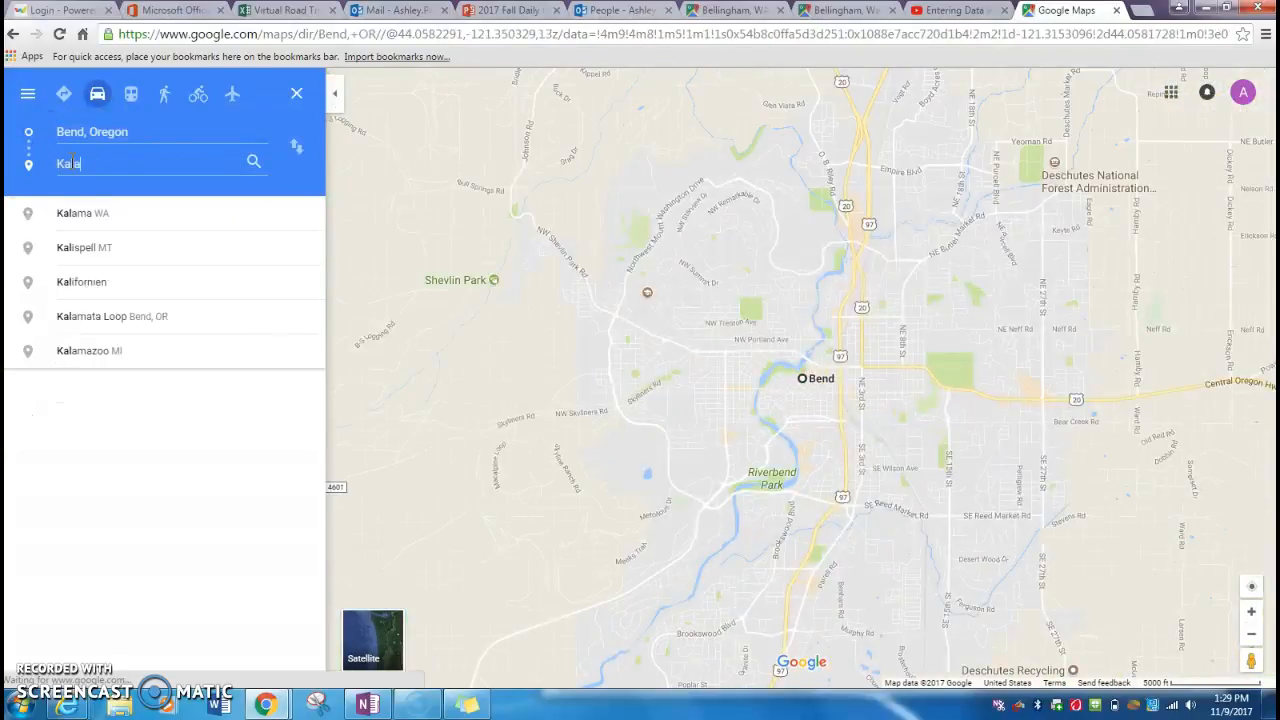
text(amath Falls)
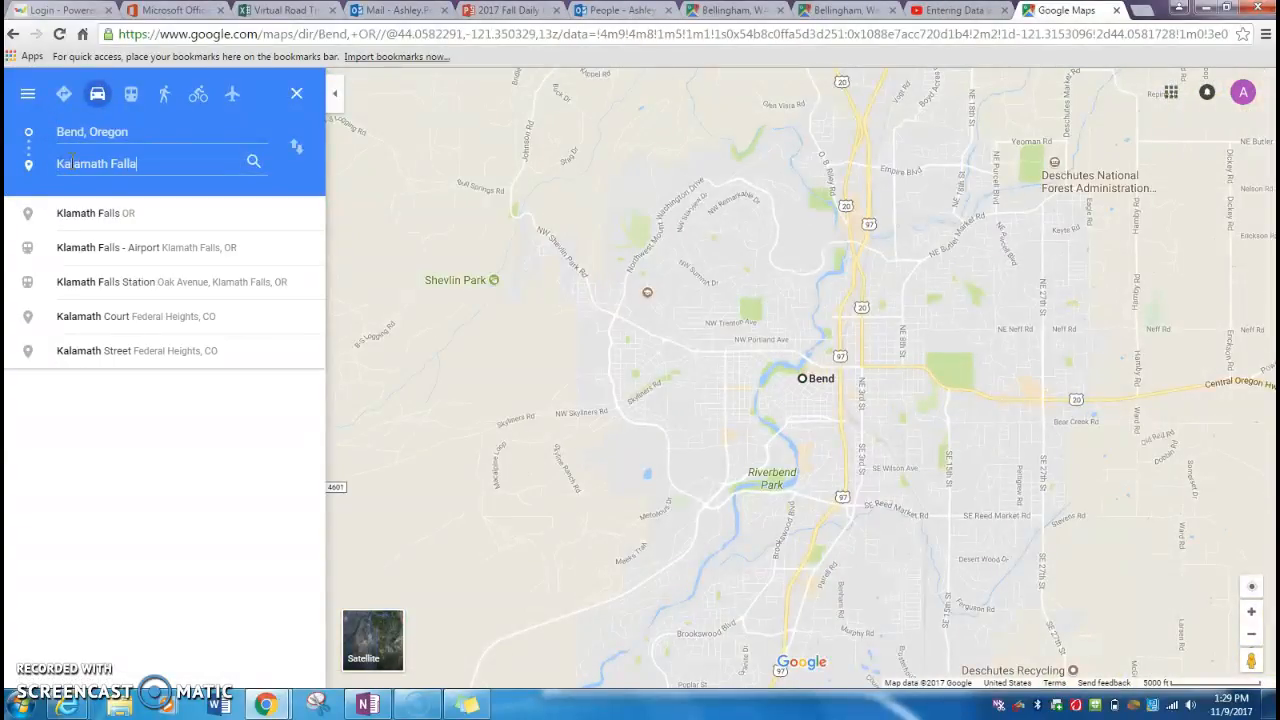
click(137, 214)
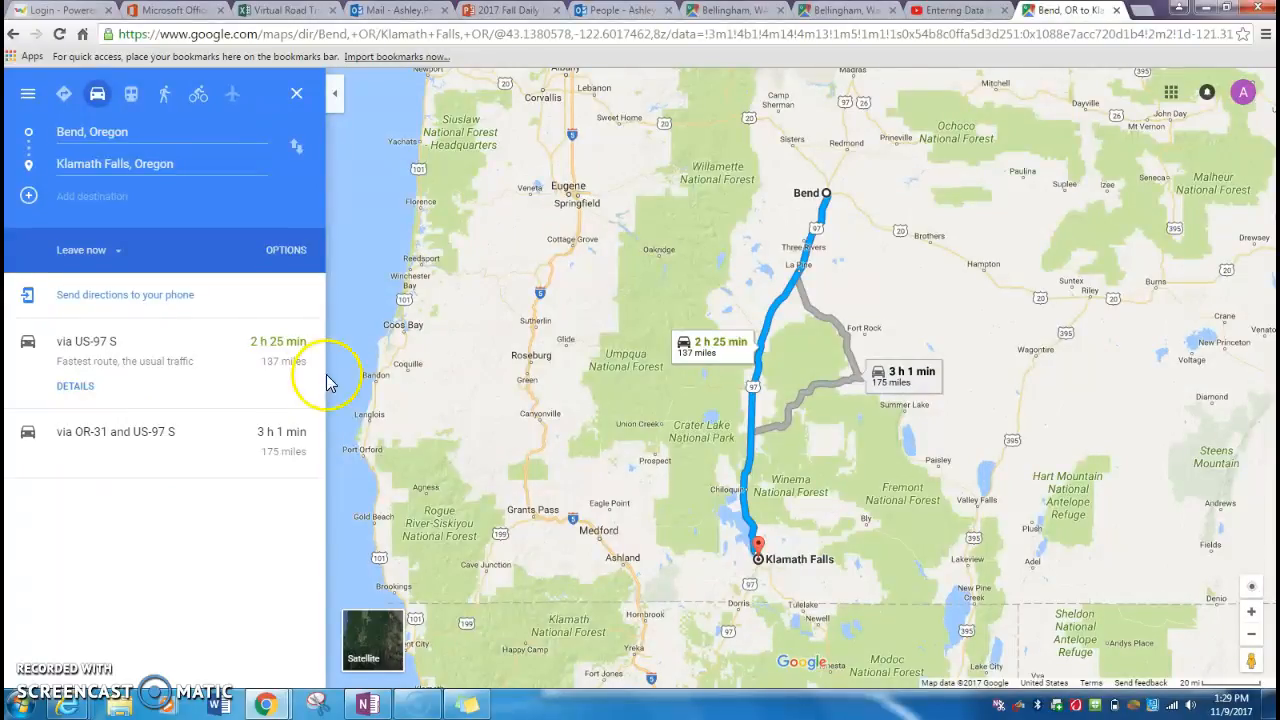
- Back in the spreadsheet, enter 137 miles driven and 2.5 hours for Day 2, checking the driving time against the route
click(280, 10)
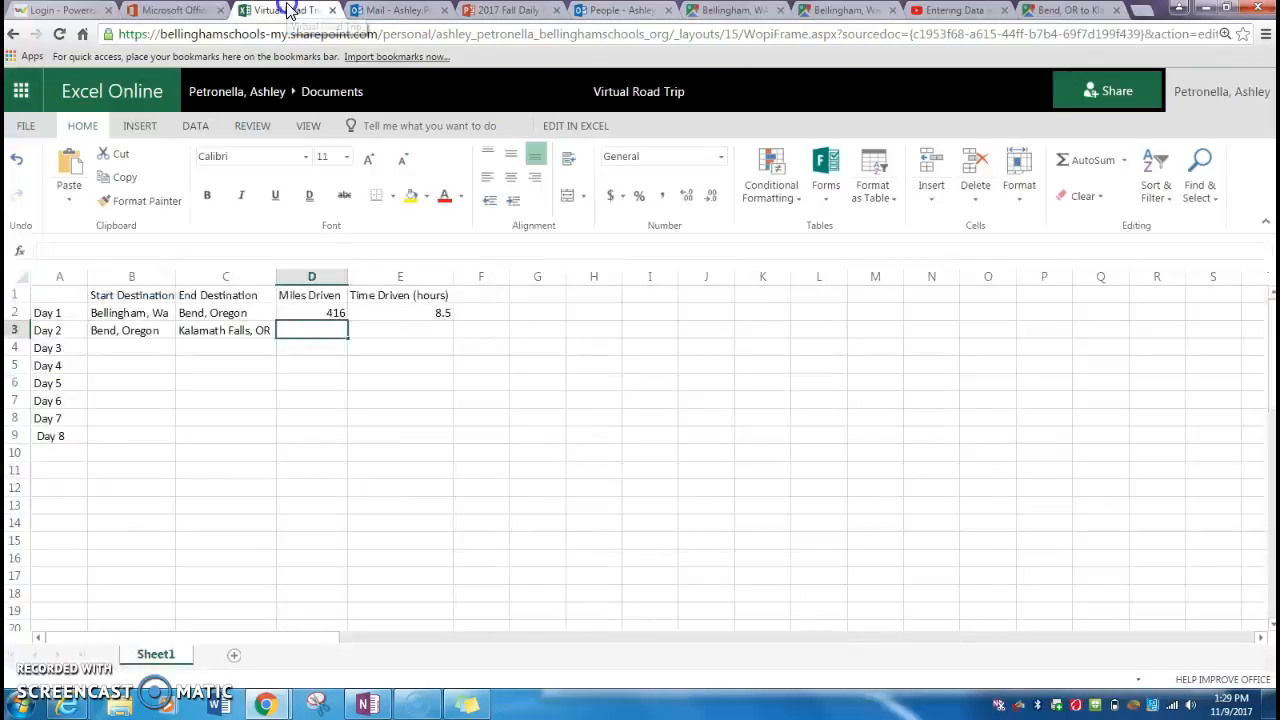
text(137)
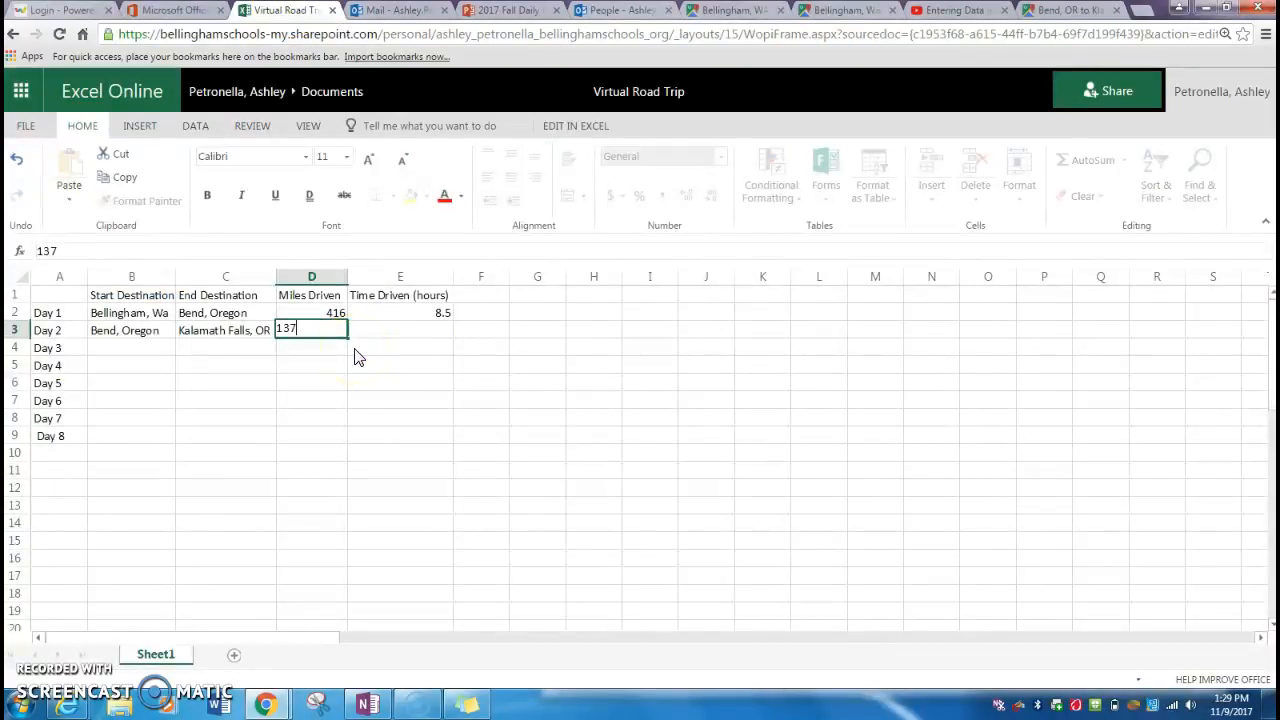
click(403, 334)
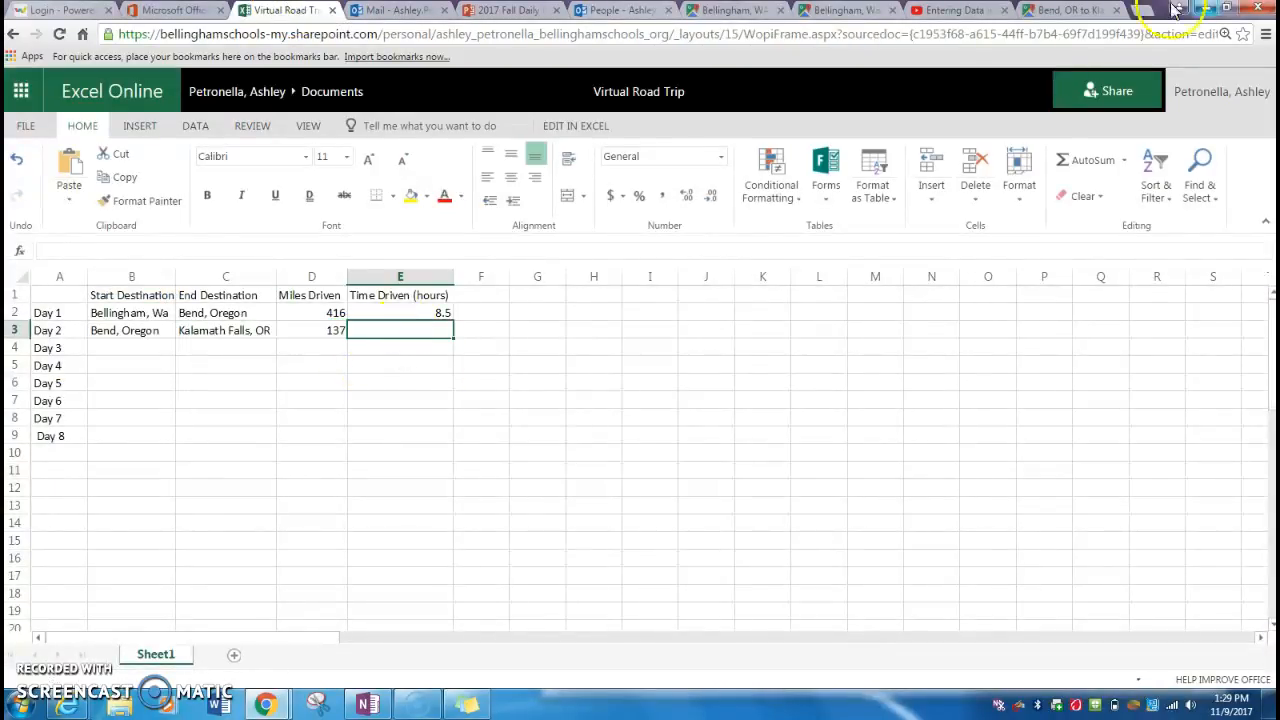
click(1070, 10)
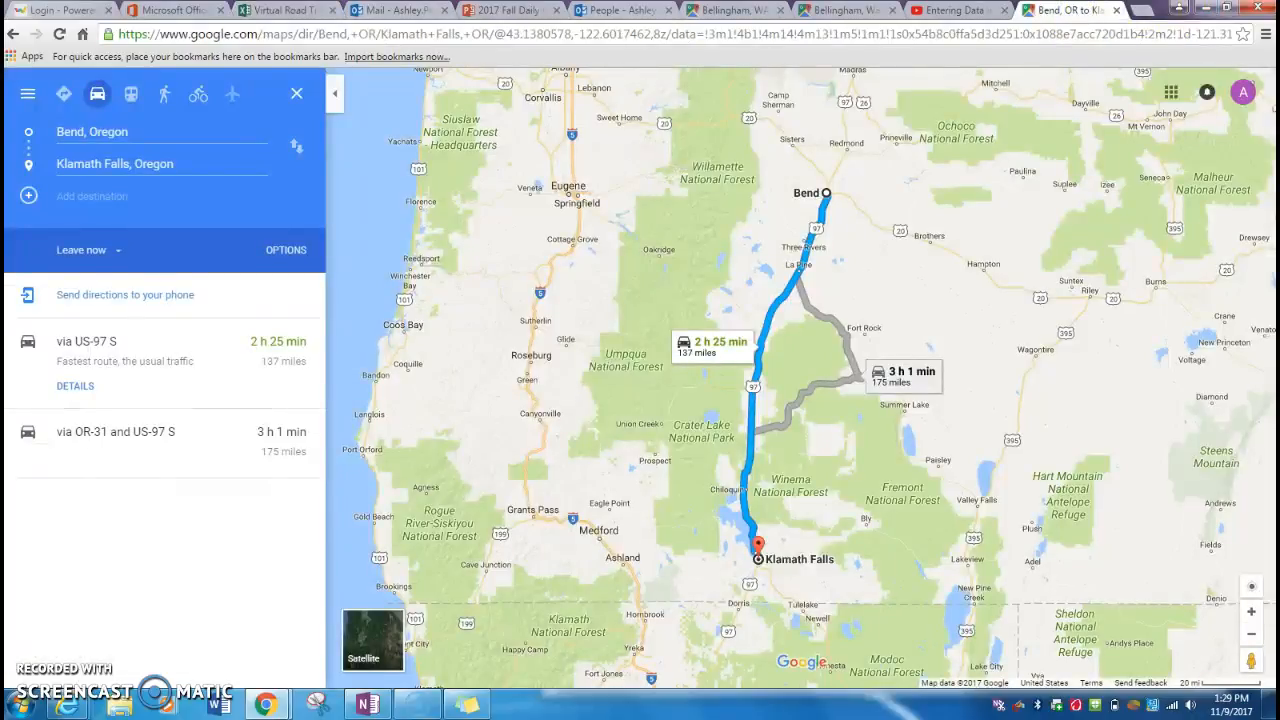
click(285, 10)
click(425, 334)
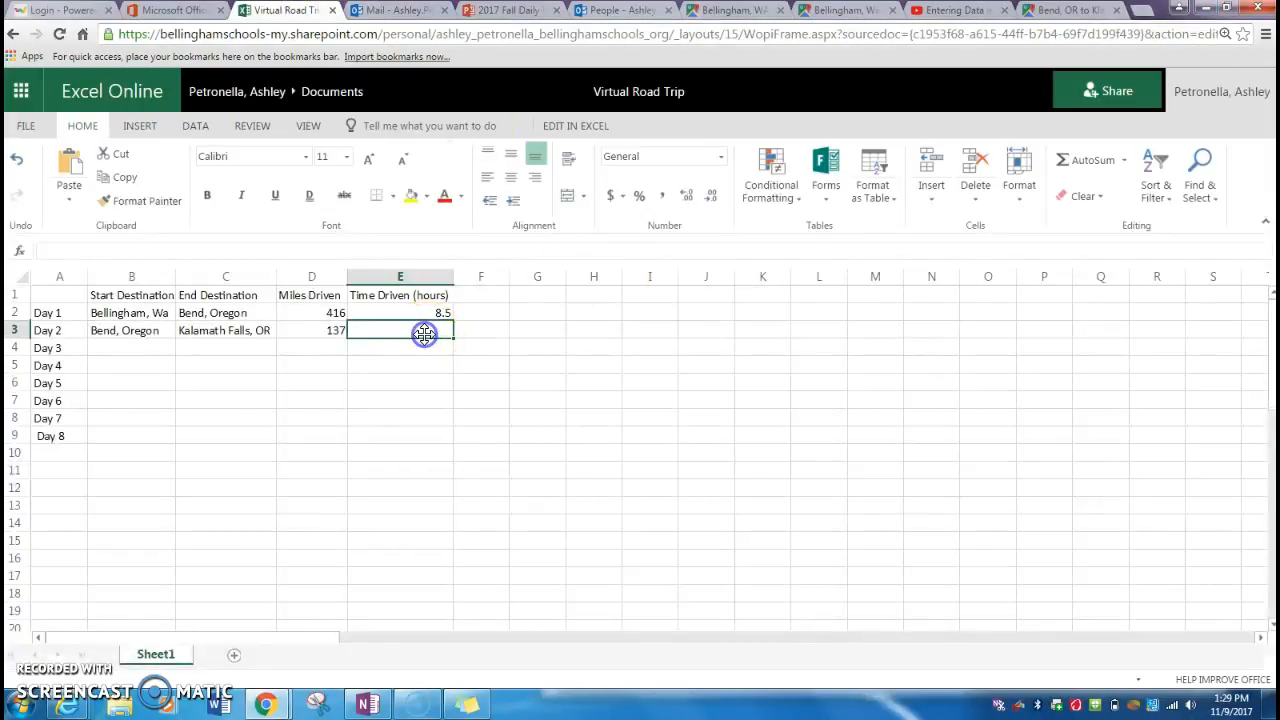
text(2.5)
click(423, 389)
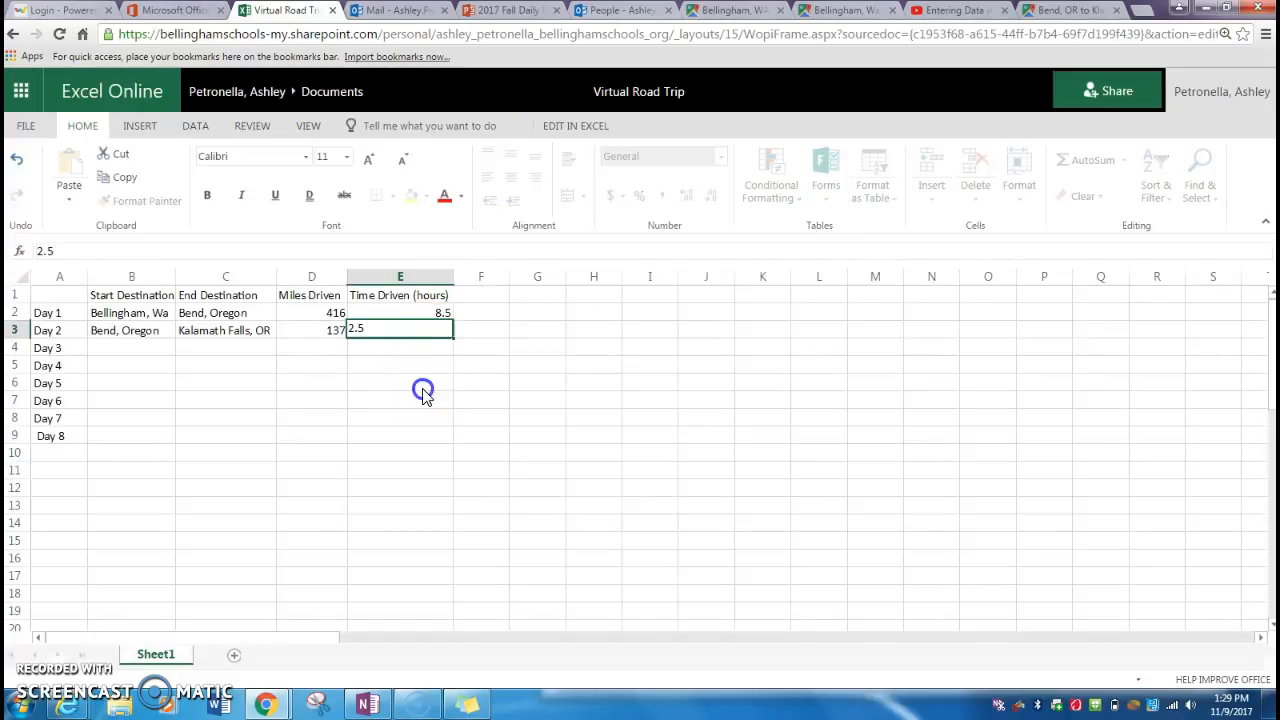
- Enter Kalamath Falls, OR as the Day 3 start destination in cell B4 and widen column B to fit the text
click(131, 346)
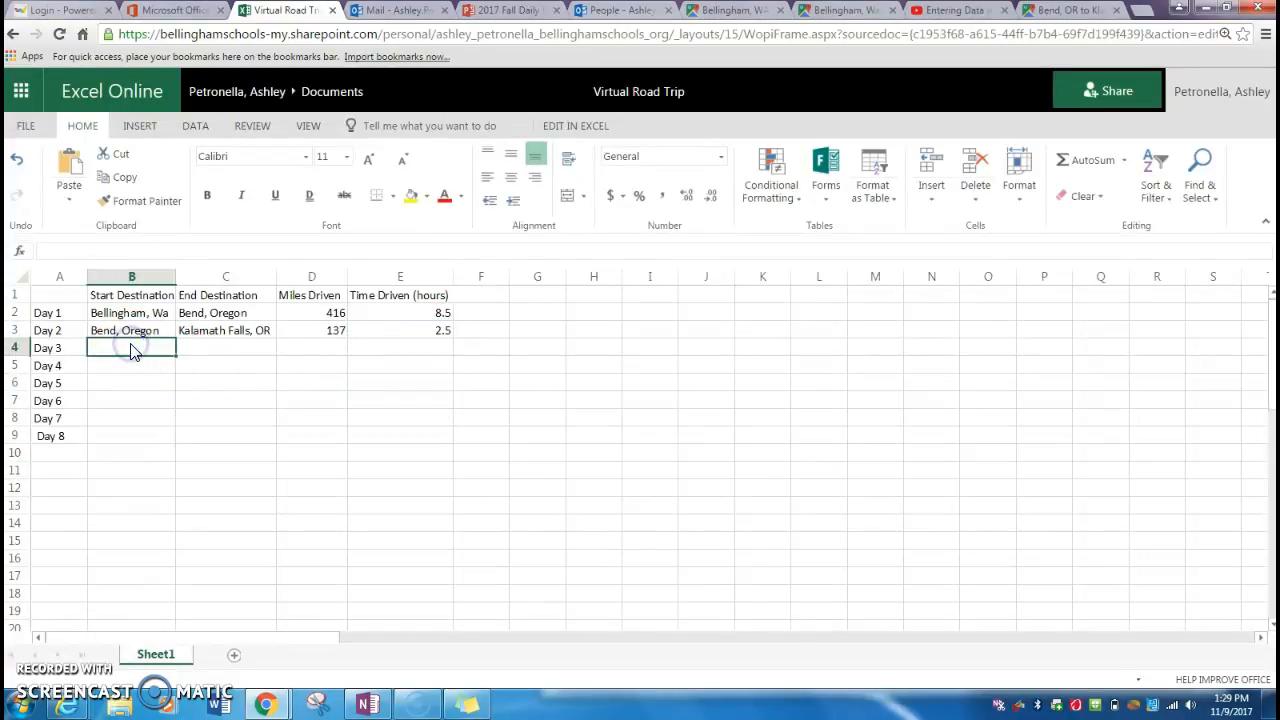
text(Kal)
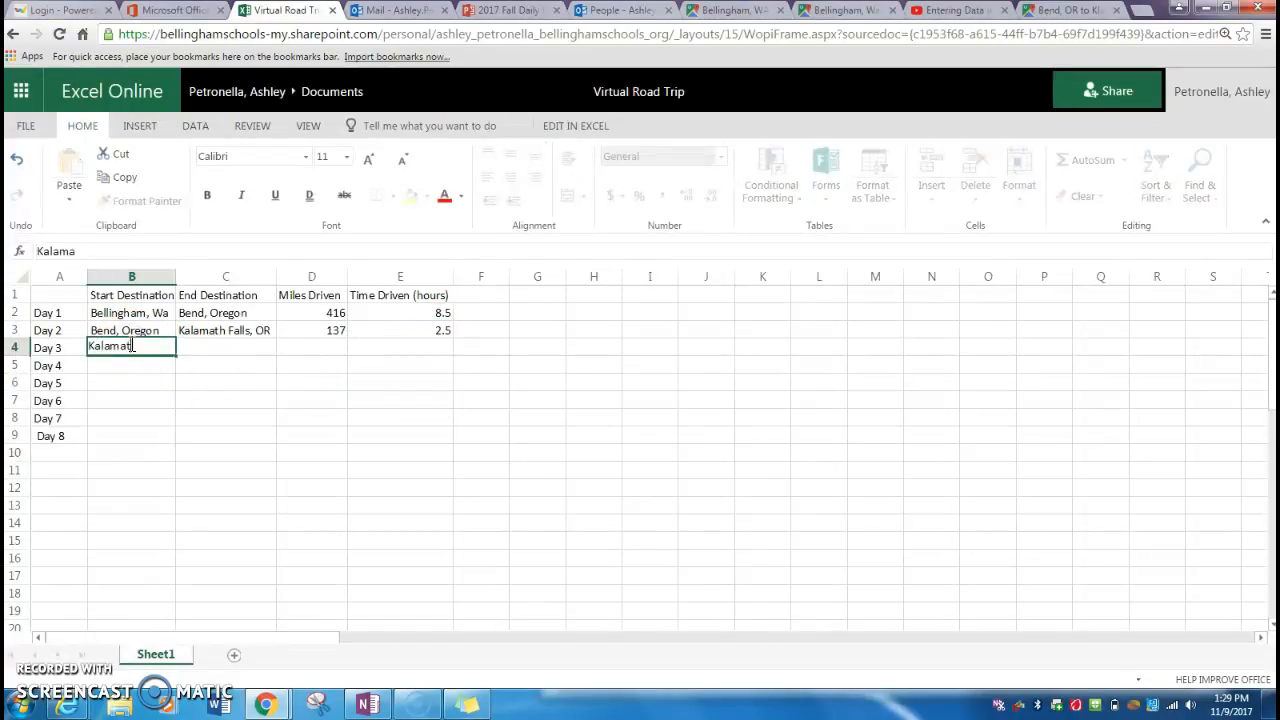
text(amath Falls, OR)
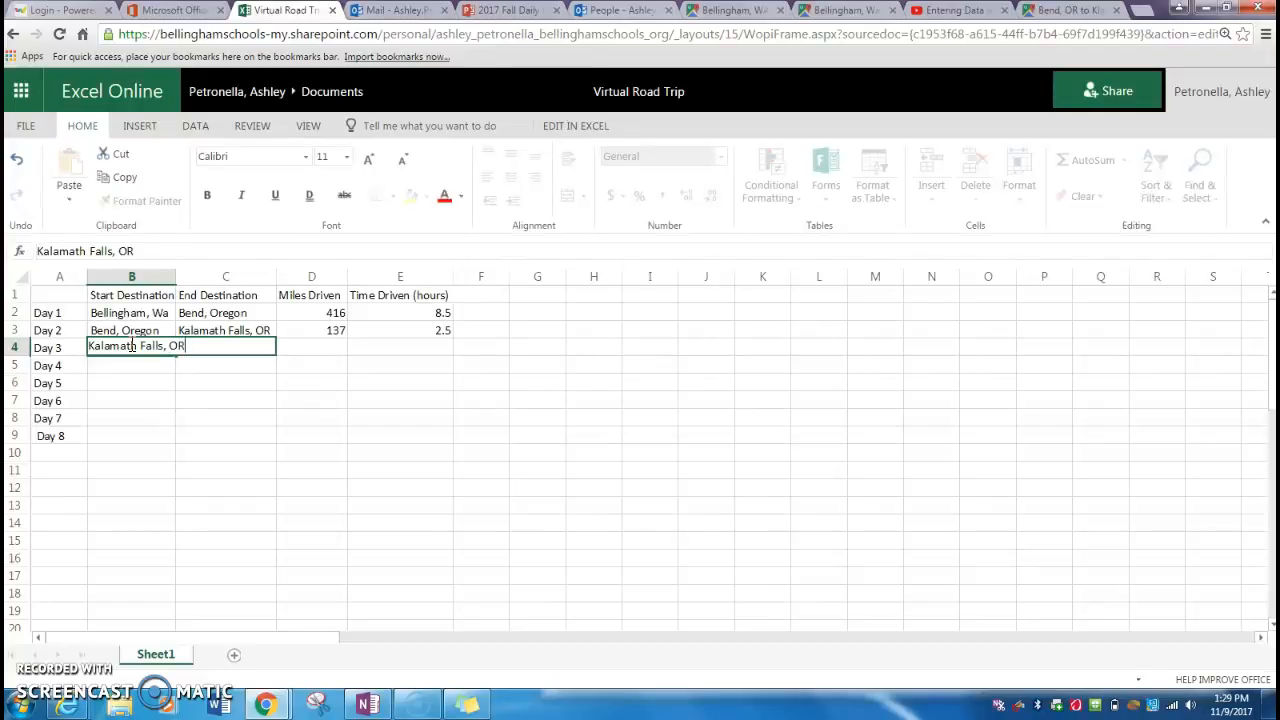
click(200, 396)
drag(176, 277, 189, 277)
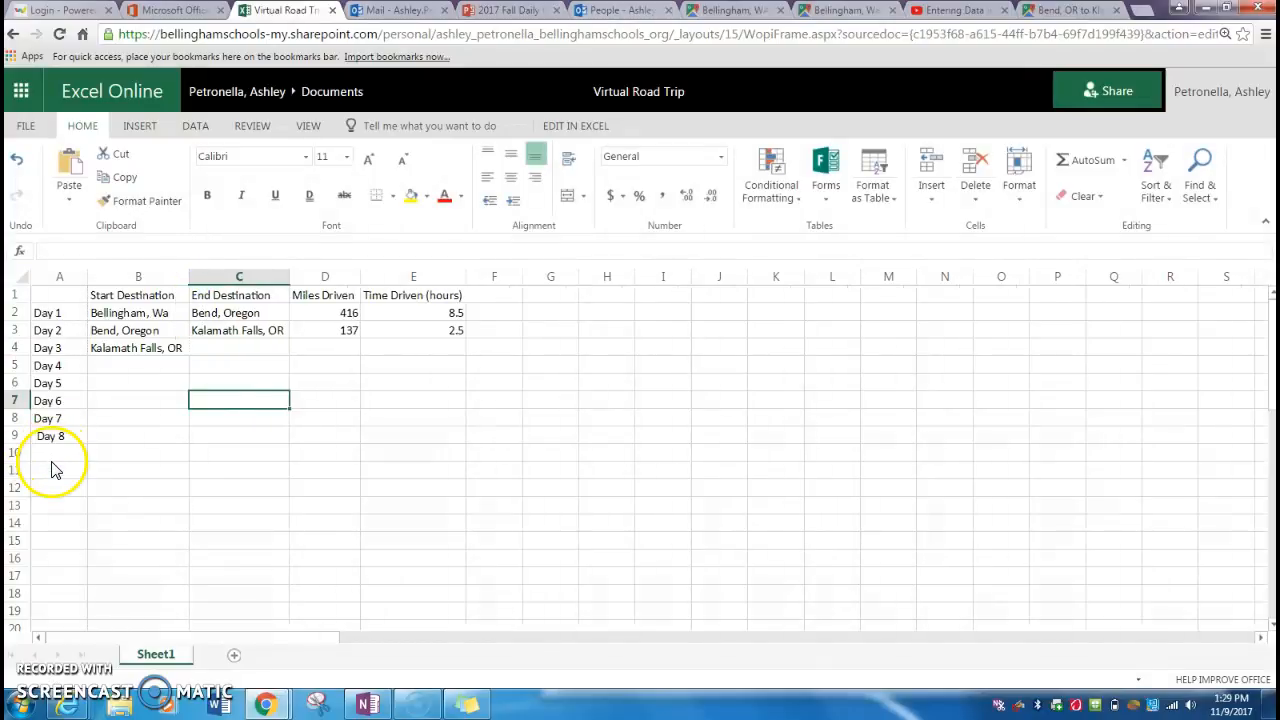